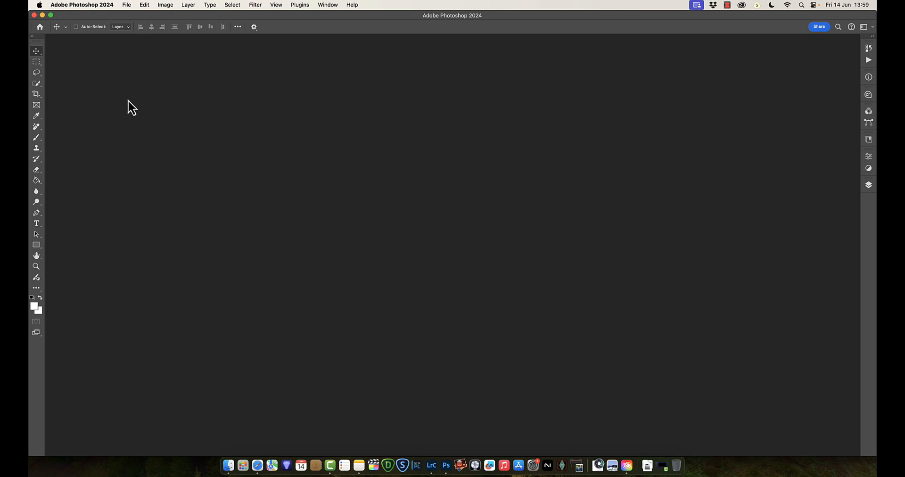
Start a new document from the A4 print preset with its dimensions in pixels
click(128, 8)
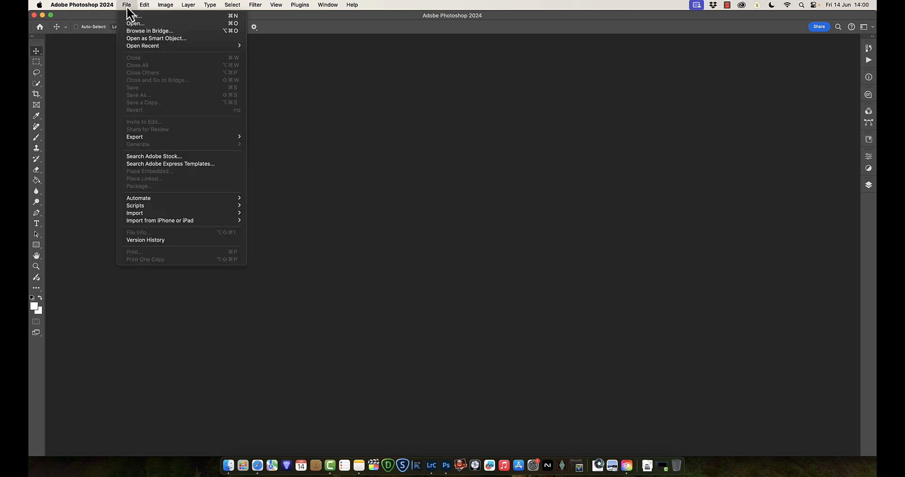
click(136, 17)
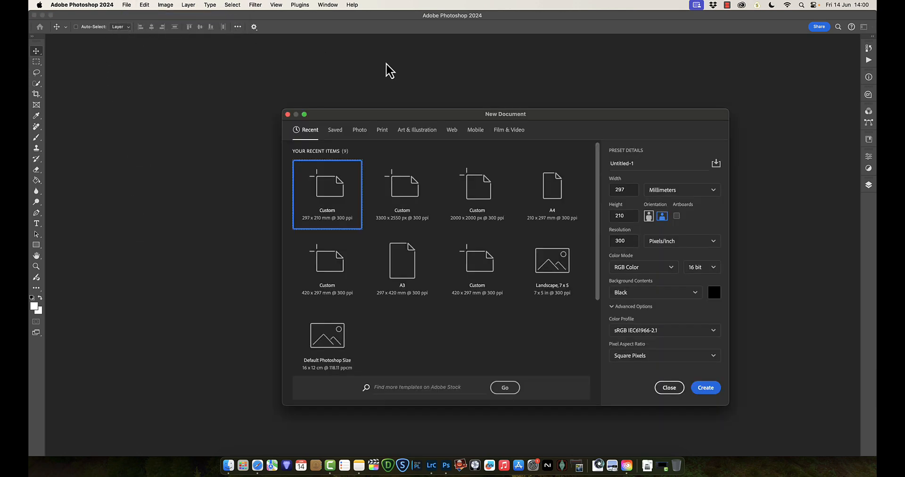
click(382, 133)
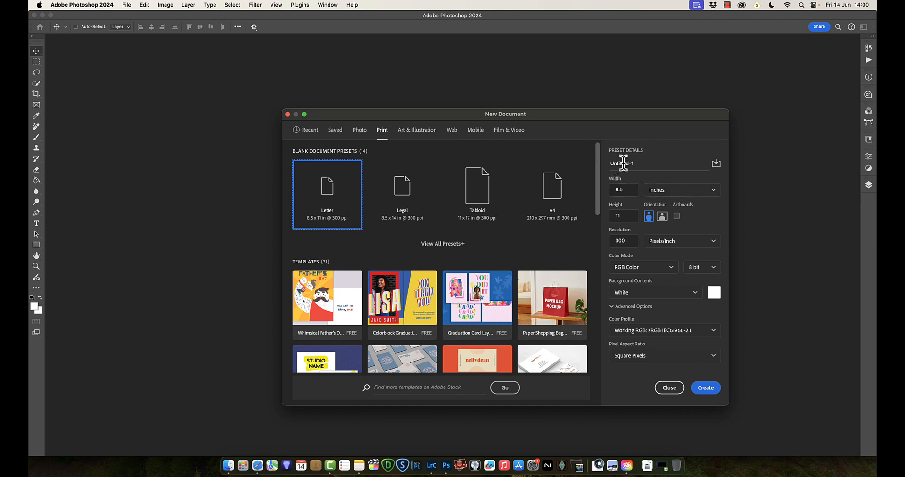
click(674, 192)
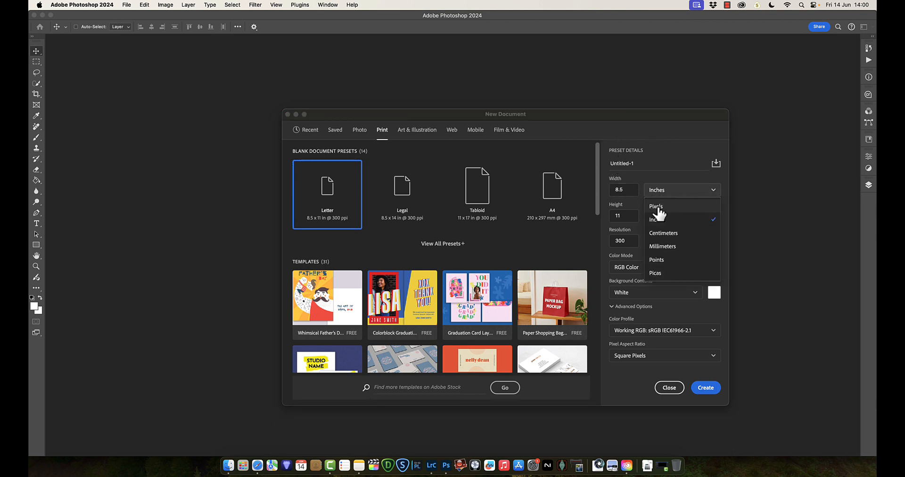
click(657, 206)
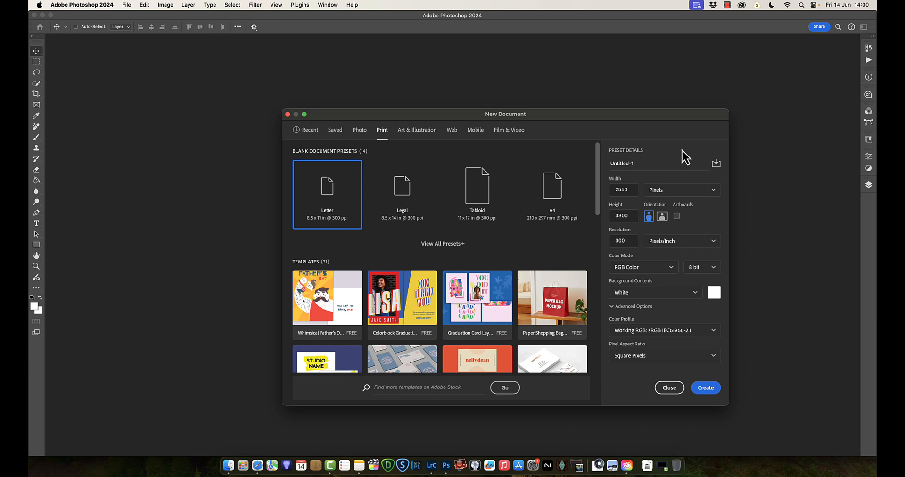
click(550, 193)
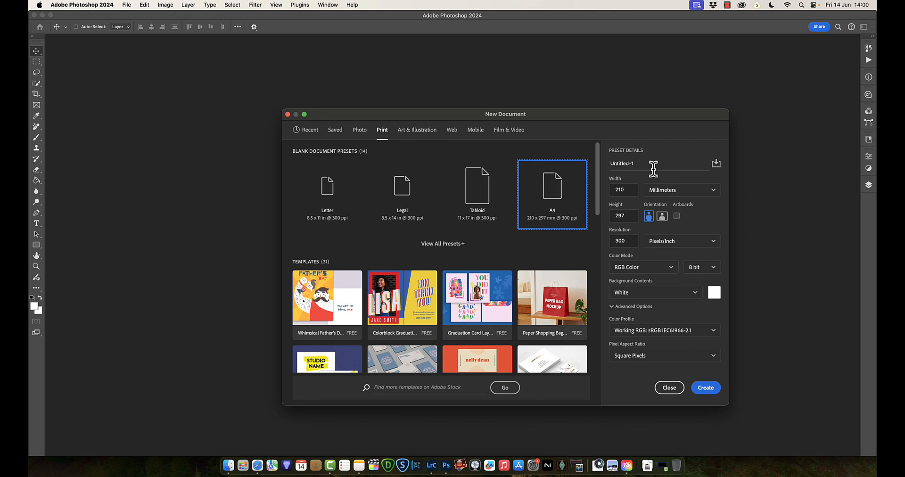
click(680, 190)
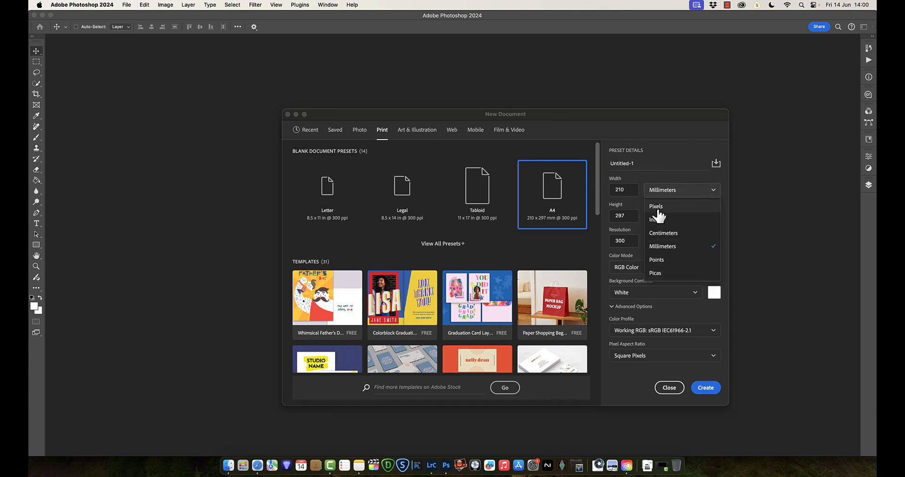
click(659, 204)
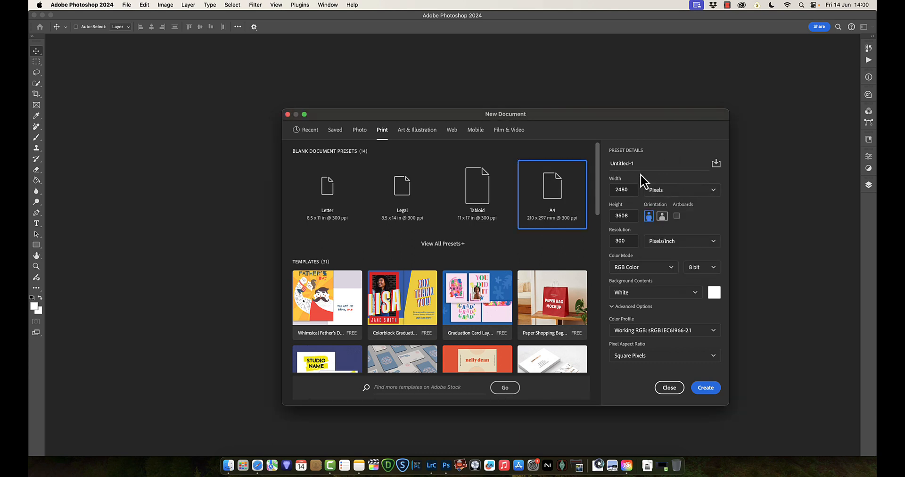
Set the new document to landscape orientation and 16 bit colour depth, and create it
click(662, 217)
click(713, 271)
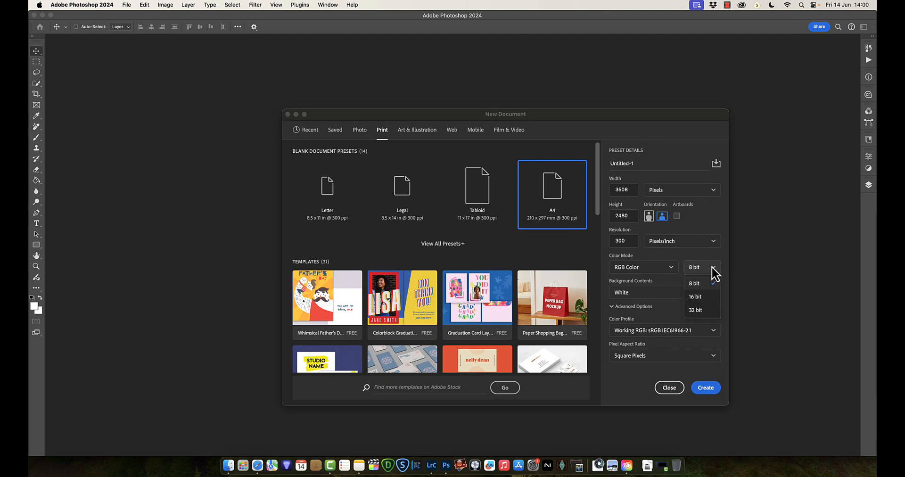
click(693, 297)
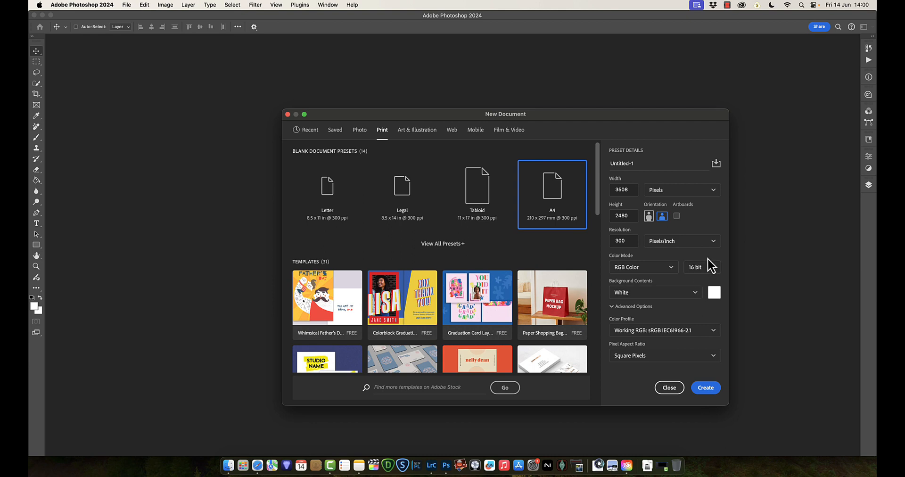
click(705, 389)
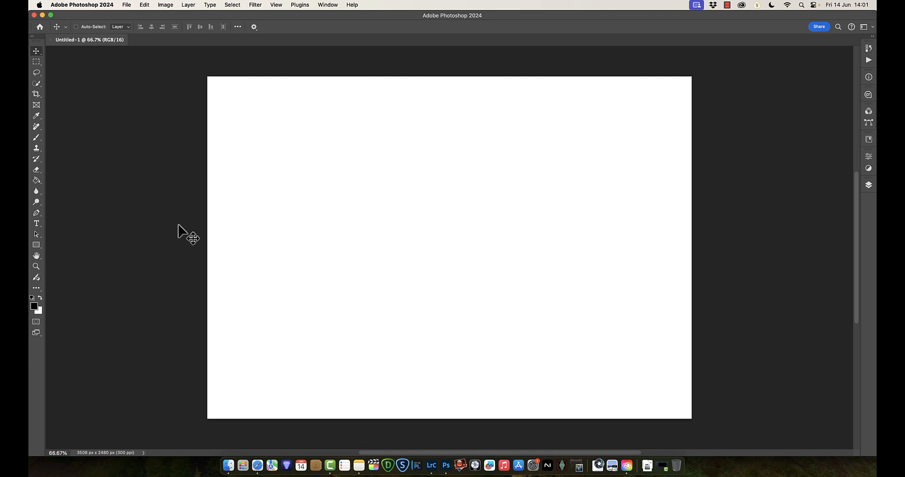
Fill the whole canvas with the black foreground colour using the Paint Bucket
click(36, 180)
click(384, 184)
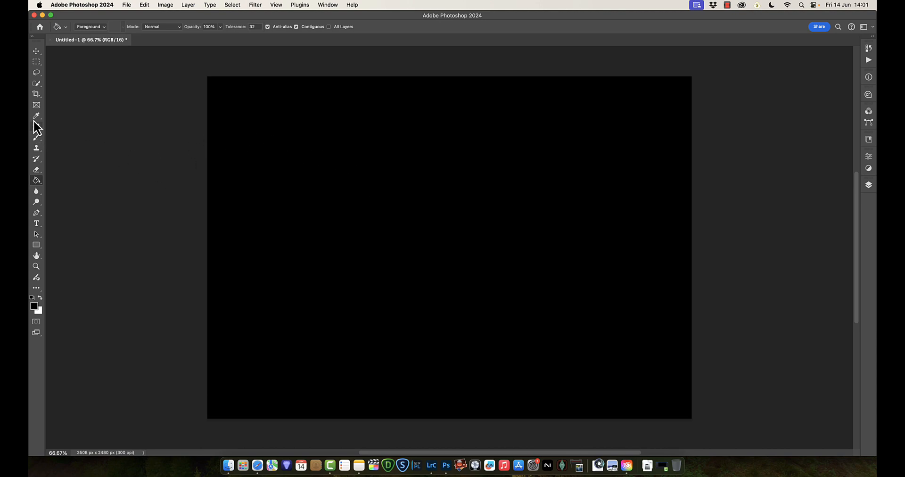
Set up the Type tool with the Enchanted Regular font, white text colour (ffffff) and a 72 pt size
click(36, 225)
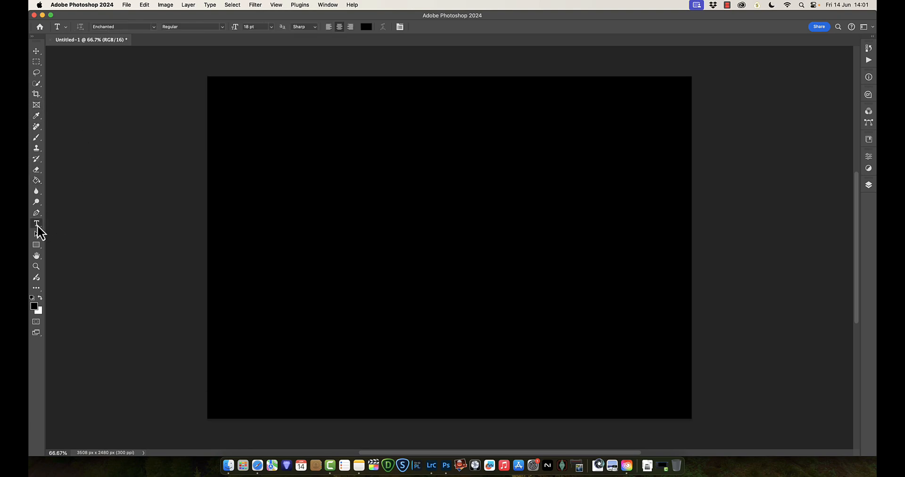
click(152, 27)
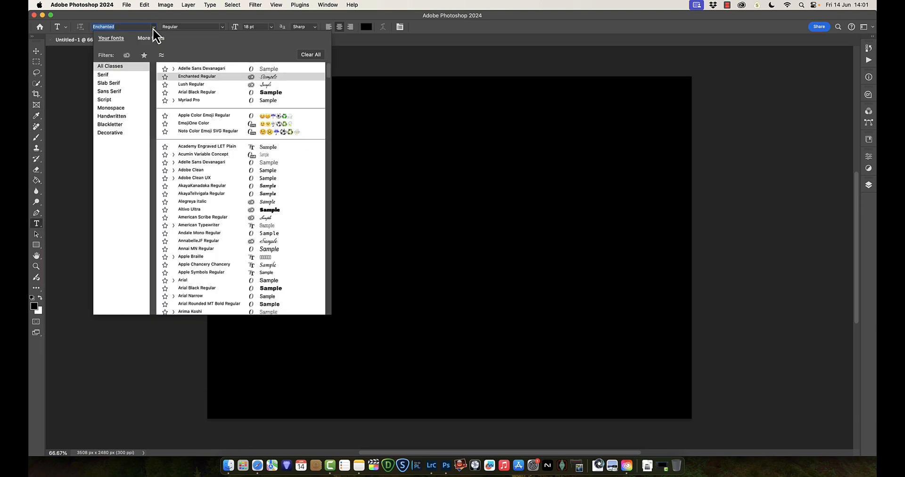
click(221, 78)
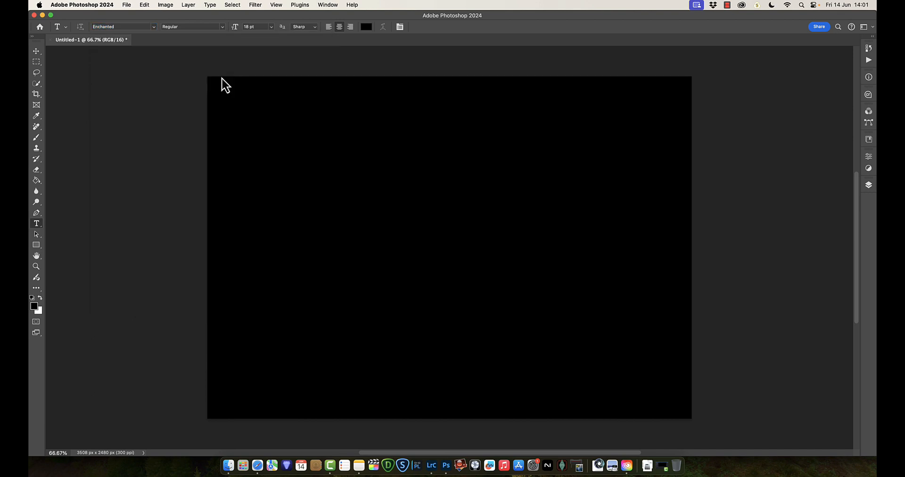
click(366, 27)
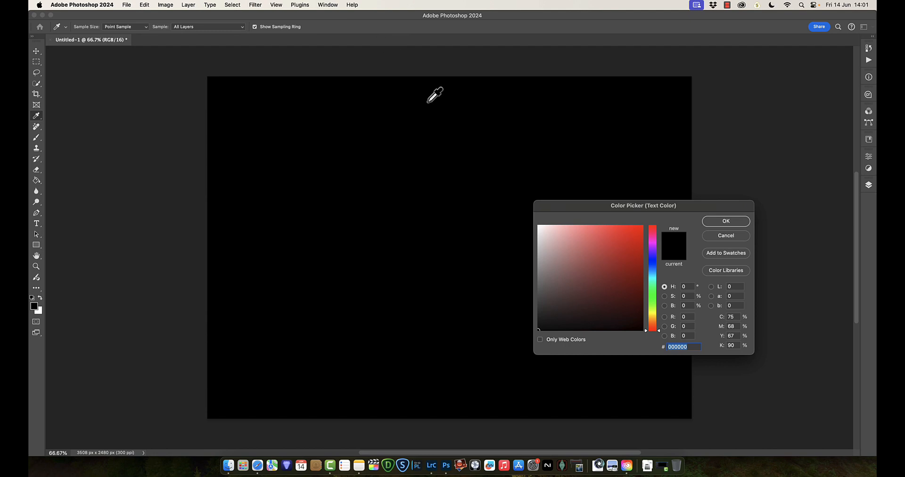
drag(539, 231, 533, 220)
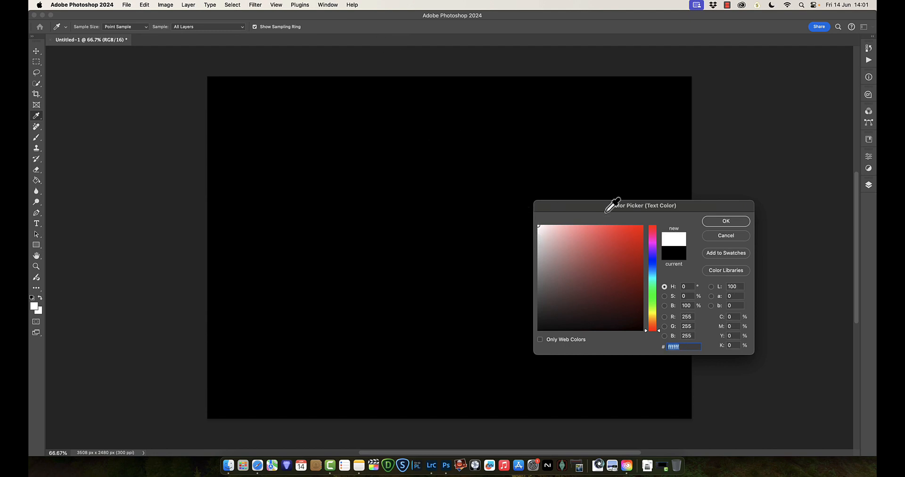
click(727, 220)
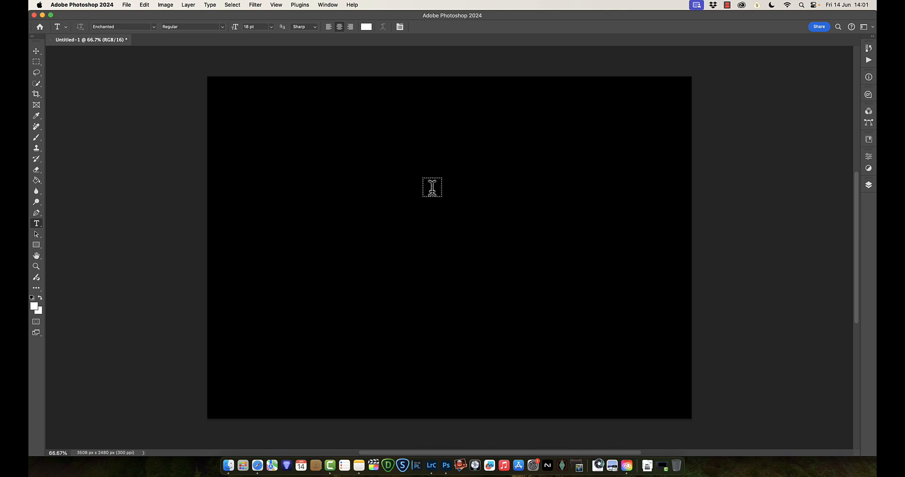
click(270, 27)
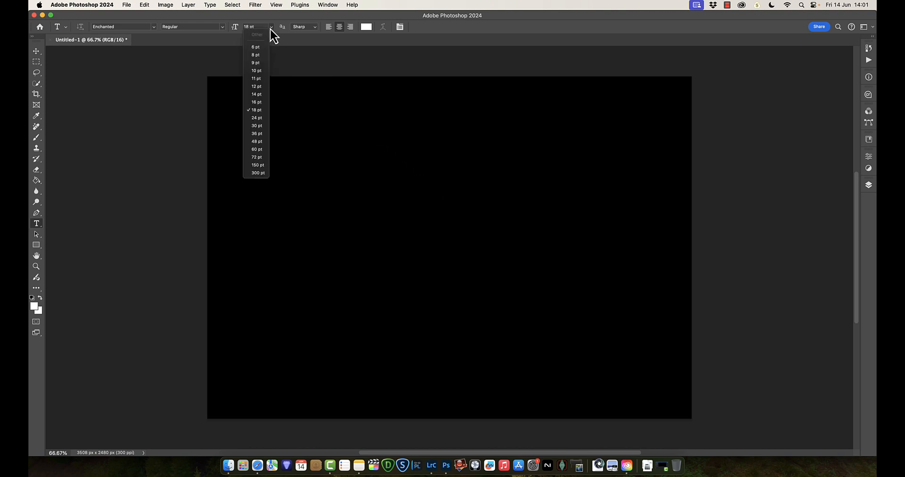
click(258, 158)
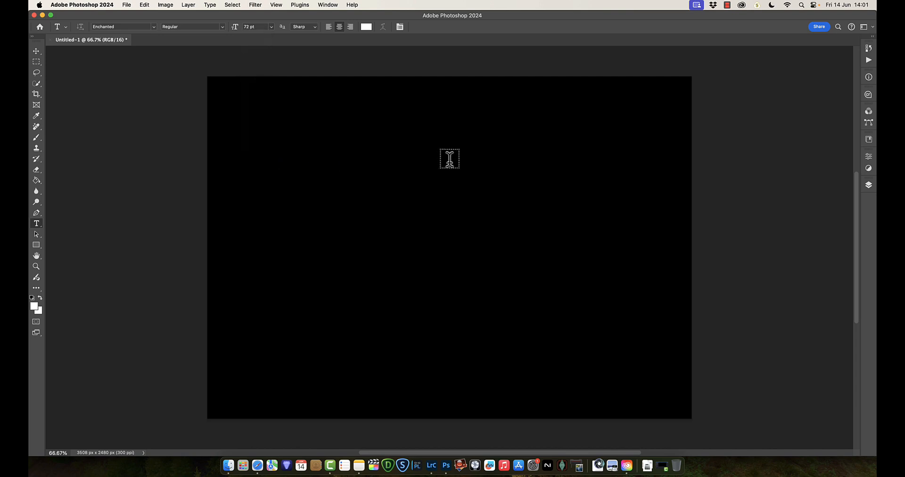
Add a centred text line in the upper half of the canvas containing the signer's full name
click(445, 208)
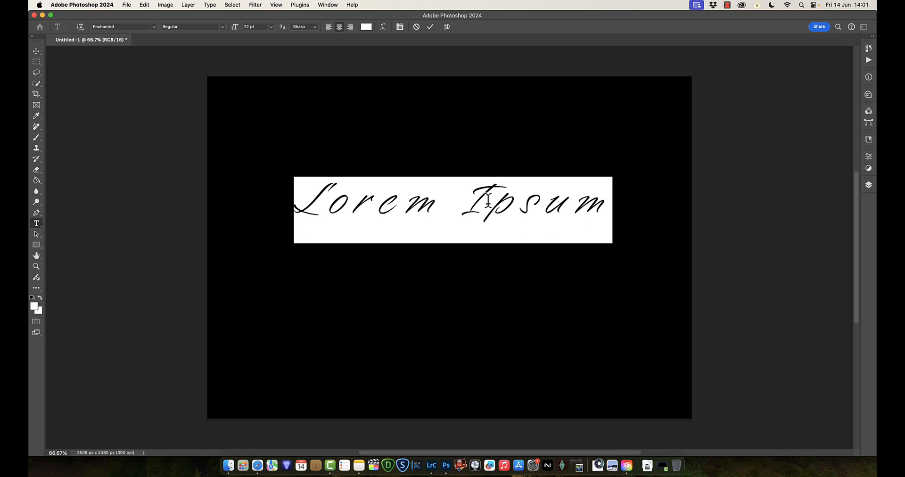
text(L)
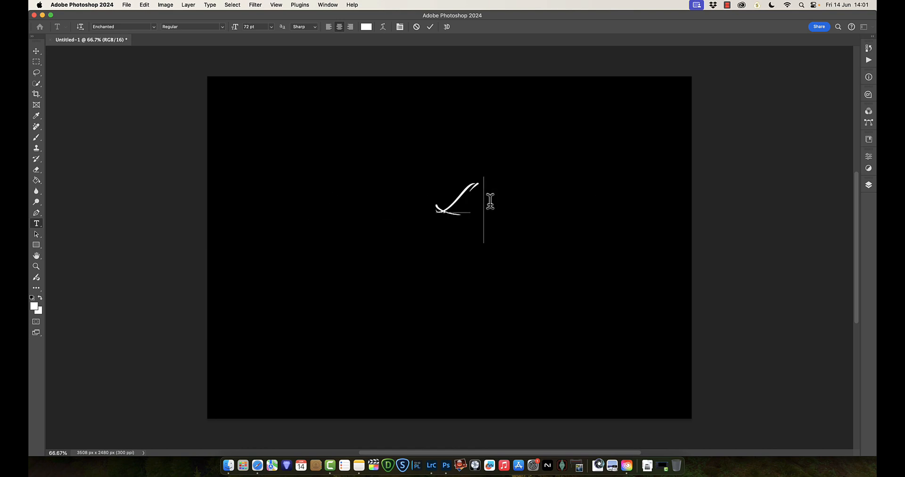
text(es drnott)
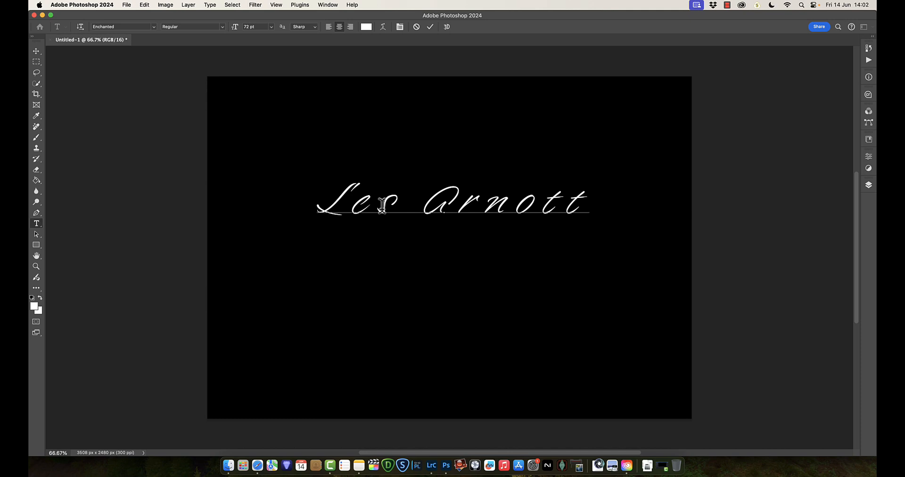
Tighten the kerning between the first and second letters of the first name until they nearly join
click(352, 203)
key(alt+Left)
key(alt+Left)
key(alt+Left)
key(alt+Left)
key(alt+Left)
key(alt+Left)
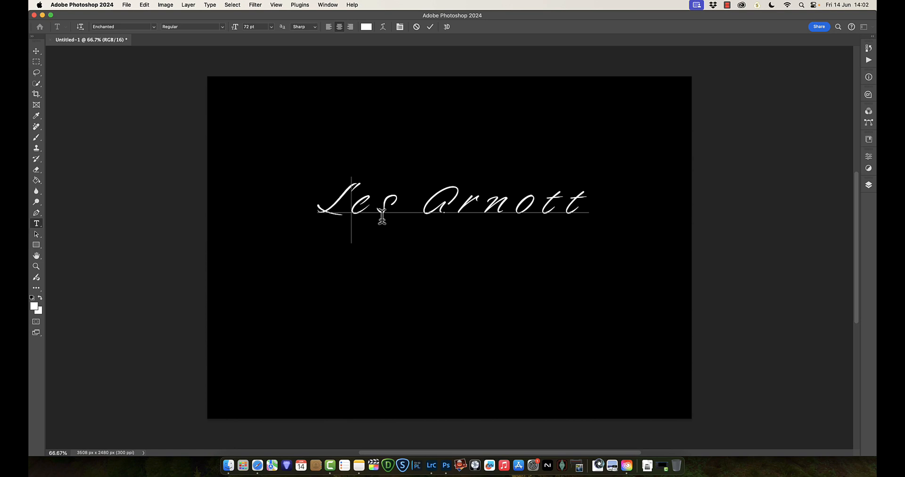
key(alt+Left)
key(alt+Left)
key(alt+Left)
key(alt+Left)
key(alt+Left)
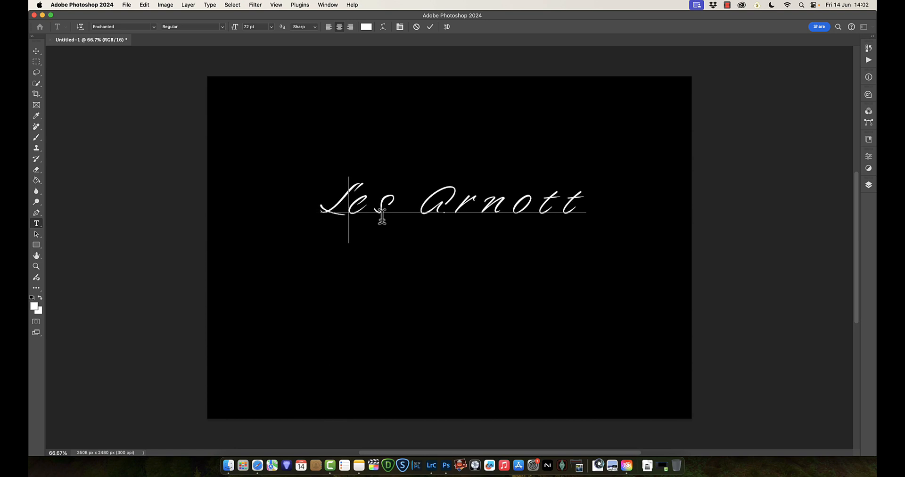
key(alt+Left)
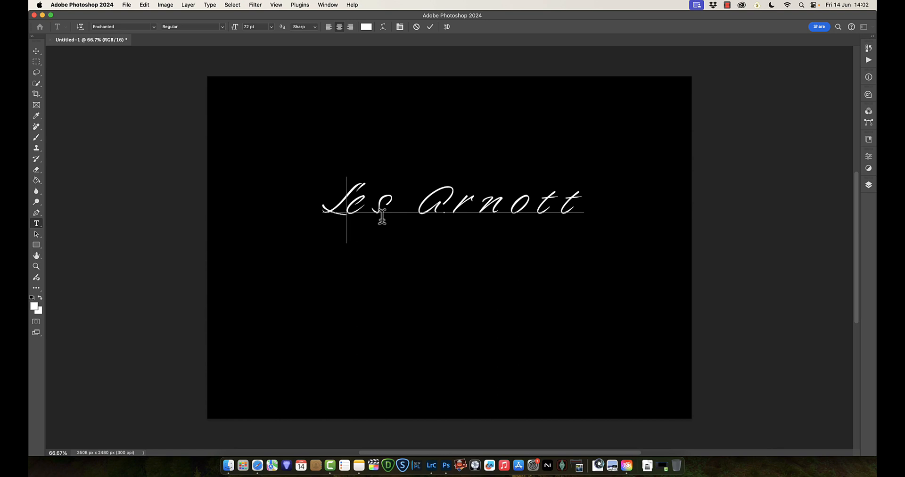
key(alt+Left)
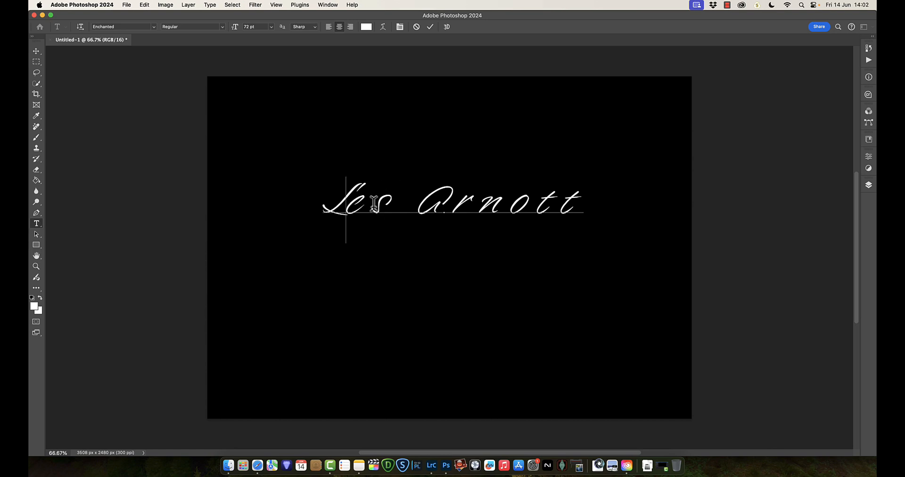
Tighten the kerning between the second and third letters of the first name until they nearly join
click(374, 203)
key(alt+Left)
key(alt+Left)
key(alt+Left)
key(alt+Left)
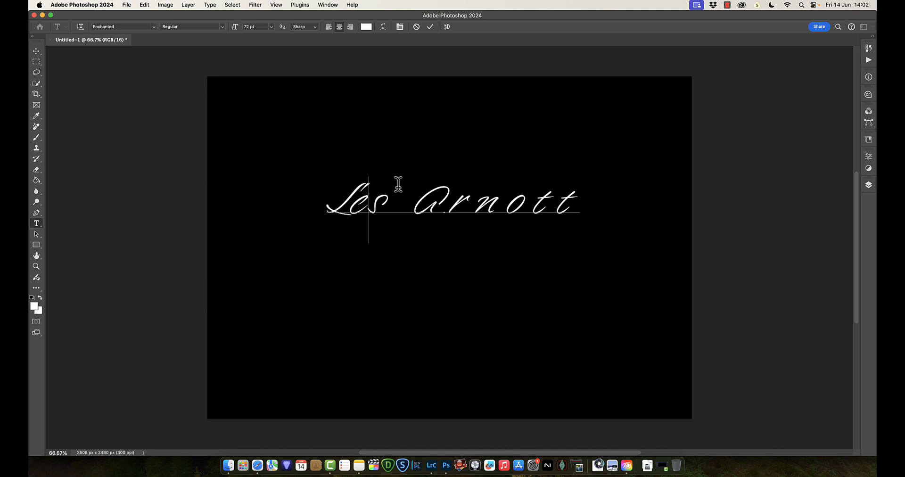
key(alt+Left)
key(alt+Left)
key(alt+Left)
key(alt+Left)
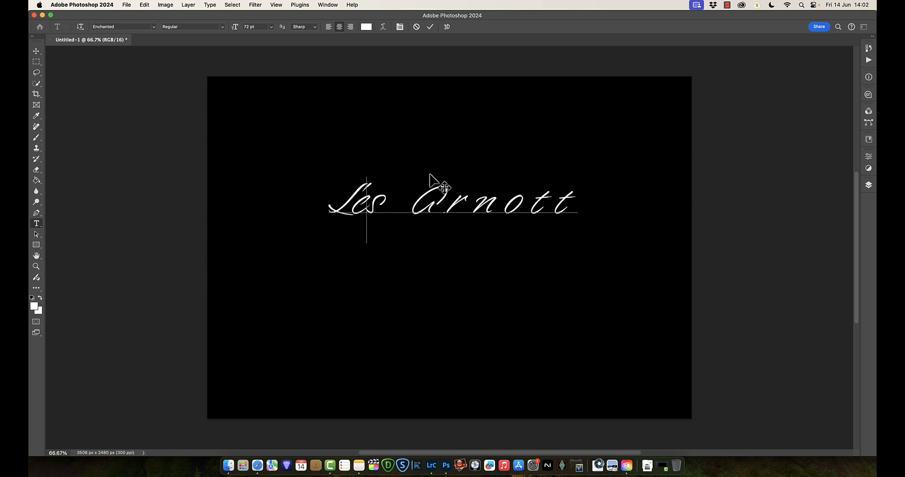
Reduce the kerning between the first name's last letter and the space that follows it
click(411, 208)
click(396, 202)
key(alt+Left)
key(alt+Left)
key(alt+Left)
key(alt+Left)
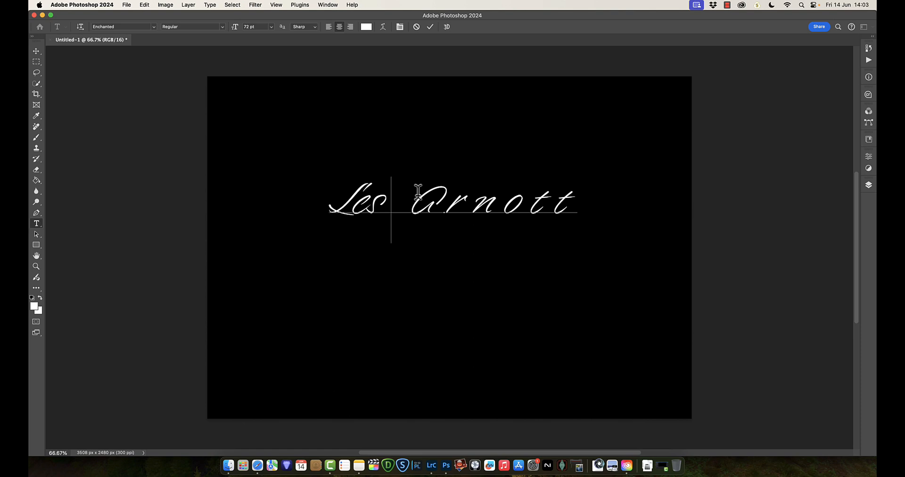
key(alt+Left)
key(alt+Left)
key(alt+Left)
key(alt+Left)
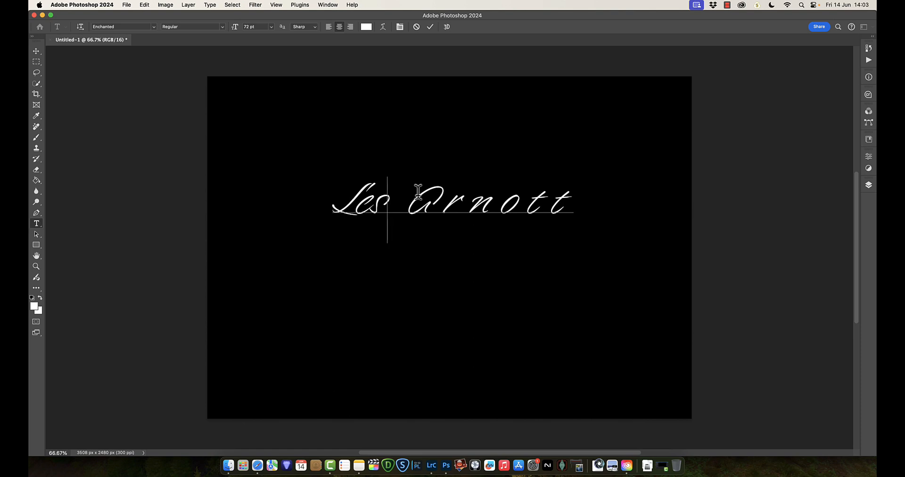
key(alt+Left)
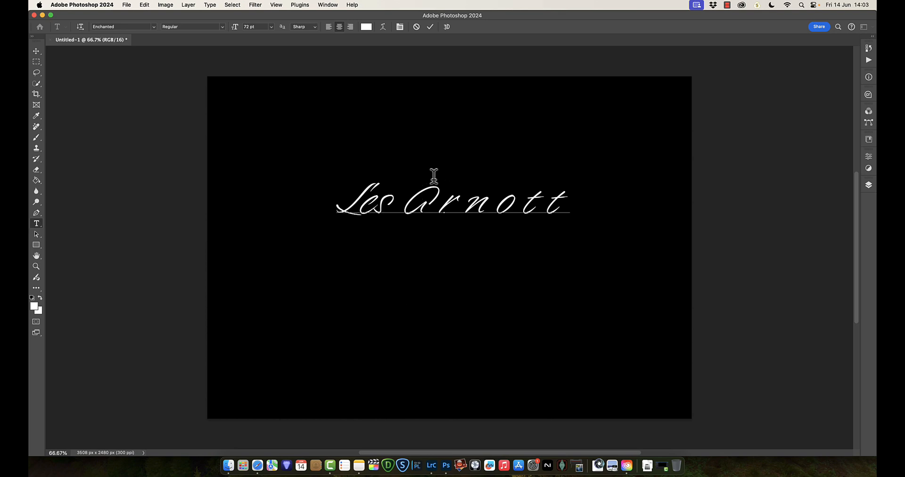
Reduce the kerning between the space and the surname's initial to bring the two names close together
click(405, 200)
key(alt+Left)
key(alt+Left)
key(alt+Left)
key(alt+Left)
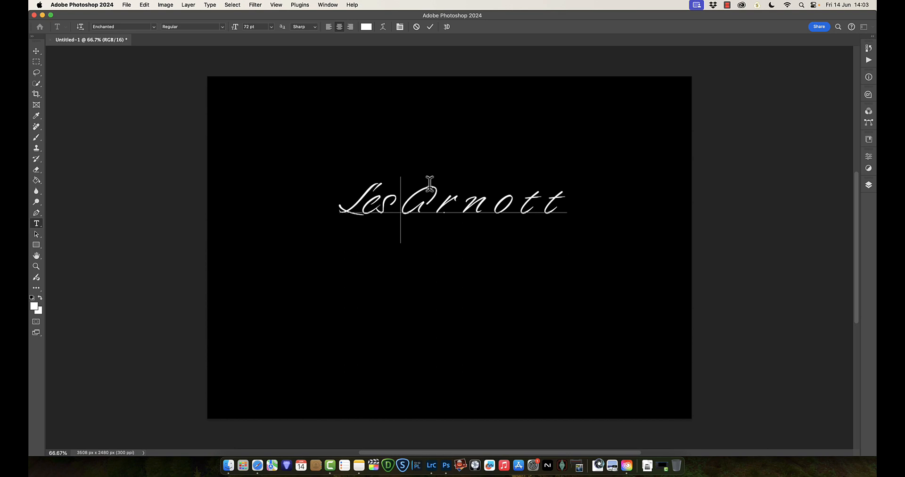
key(alt+Left)
key(alt+Left)
key(alt+Left)
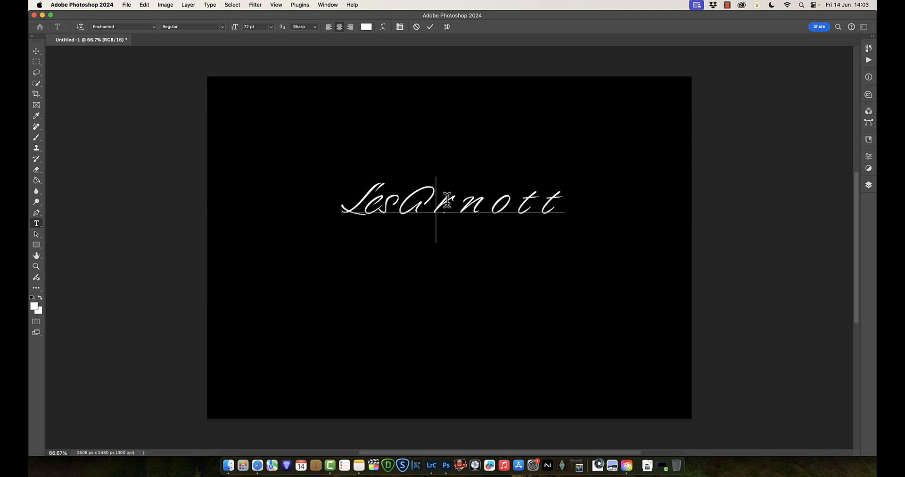
Tighten the kerning between the surname's first and second letters
key(Right)
key(alt+Left)
key(alt+Left)
key(alt+Left)
key(alt+Left)
key(alt+Left)
key(alt+Left)
key(alt+Left)
key(alt+Left)
key(alt+Left)
key(alt+Left)
key(alt+Left)
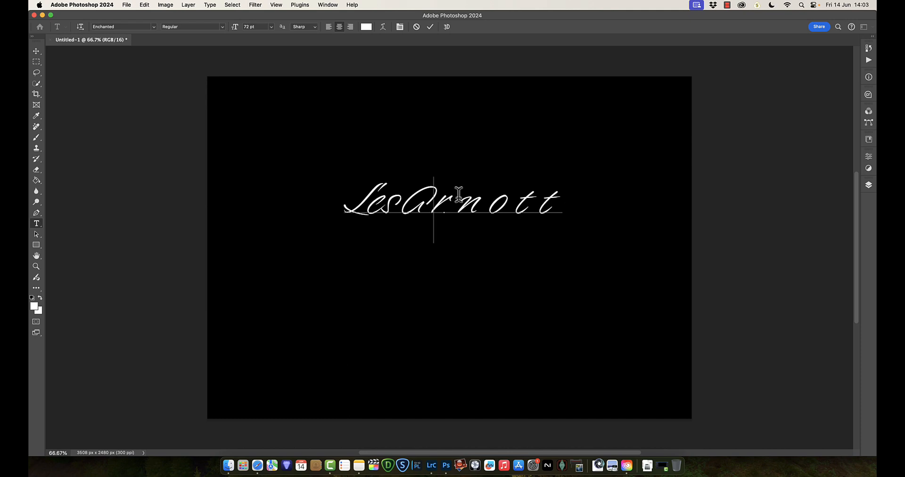
Tighten the kerning on both sides of the surname's second letter so it joins the first and third letters
key(alt+Left)
key(alt+Left)
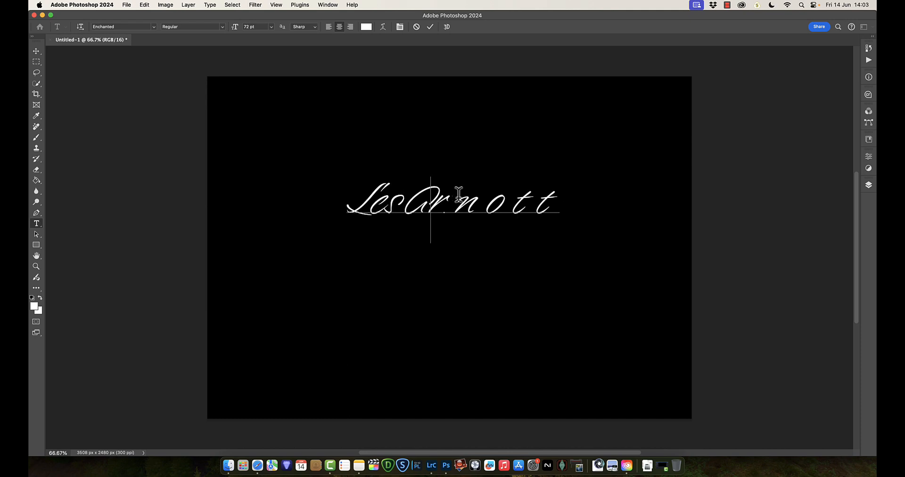
click(454, 204)
key(alt+Left)
key(alt+Left)
key(alt+Left)
key(alt+Left)
key(alt+Left)
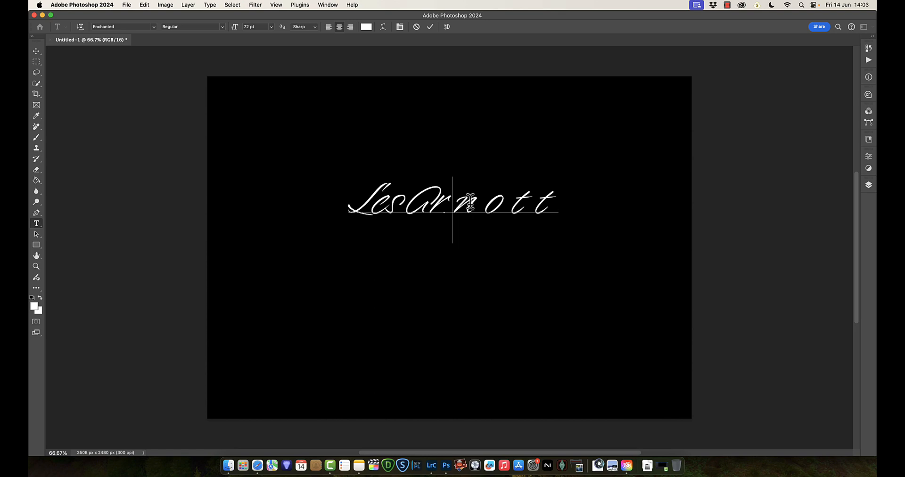
key(alt+Left)
key(alt+Left)
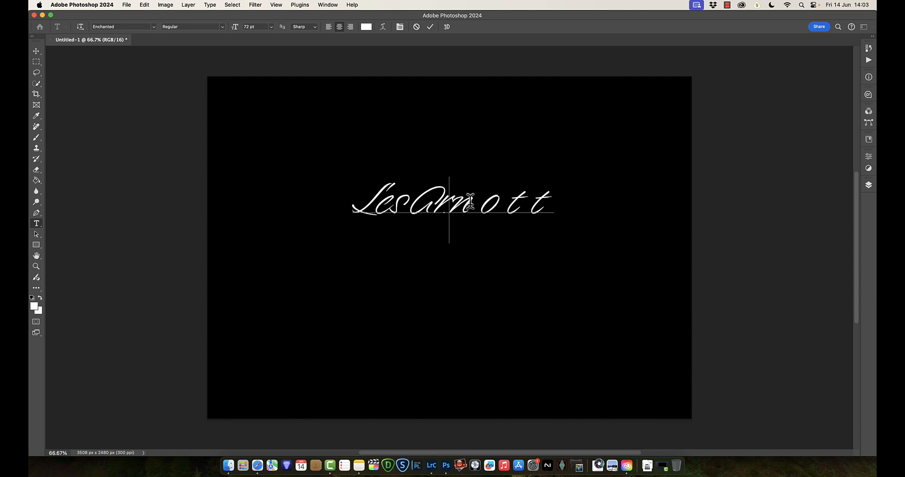
Tighten the kerning between the surname's third and fourth letters until they join
click(483, 202)
key(alt+Left)
key(alt+Left)
key(alt+Left)
key(alt+Left)
key(alt+Left)
key(alt+Left)
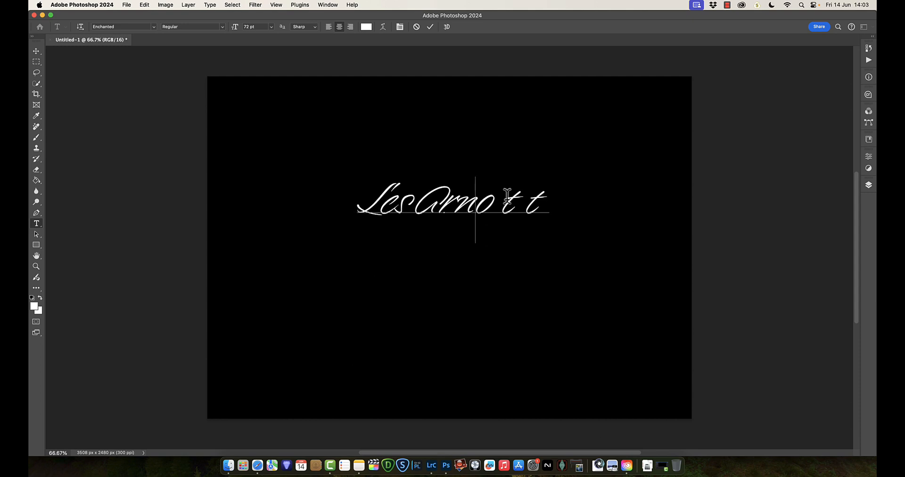
key(alt+Left)
key(alt+Left)
key(alt+Left)
key(alt+Left)
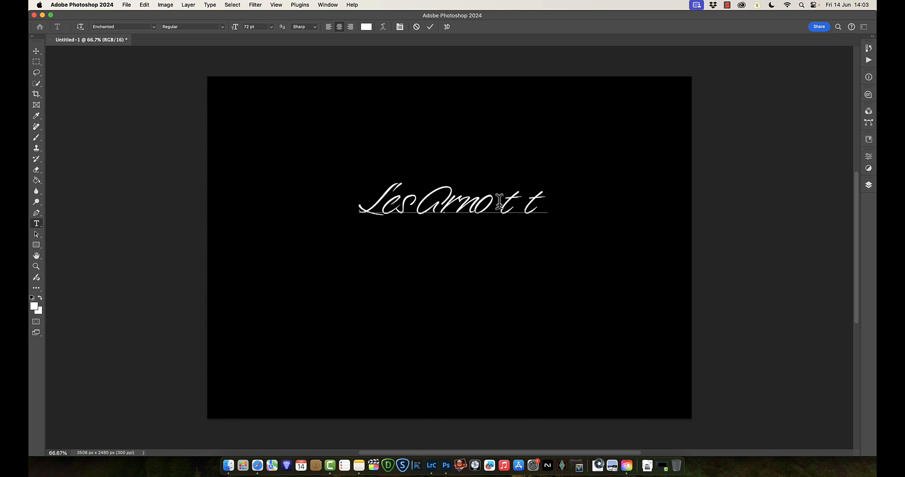
Tighten the kerning between the surname's fourth and fifth letters until they touch
click(500, 207)
key(alt+Left)
key(alt+Left)
key(alt+Left)
key(alt+Left)
key(alt+Left)
key(alt+Left)
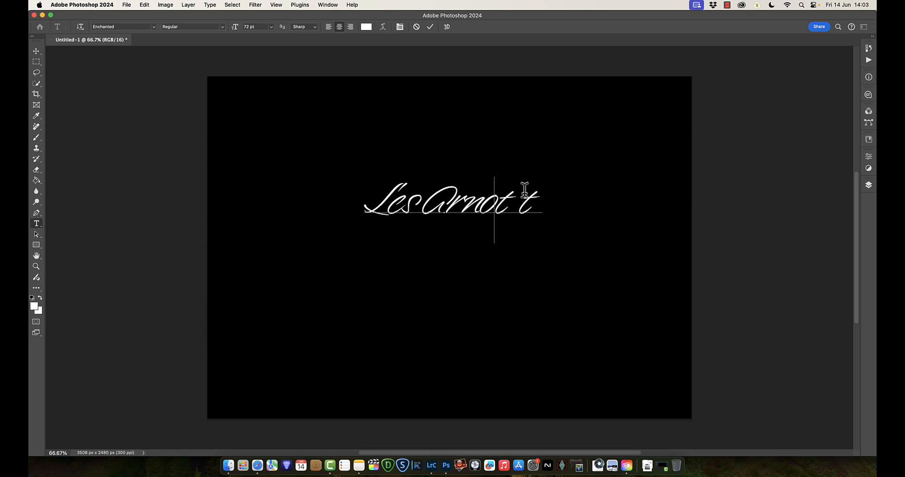
key(alt+Left)
key(alt+Left)
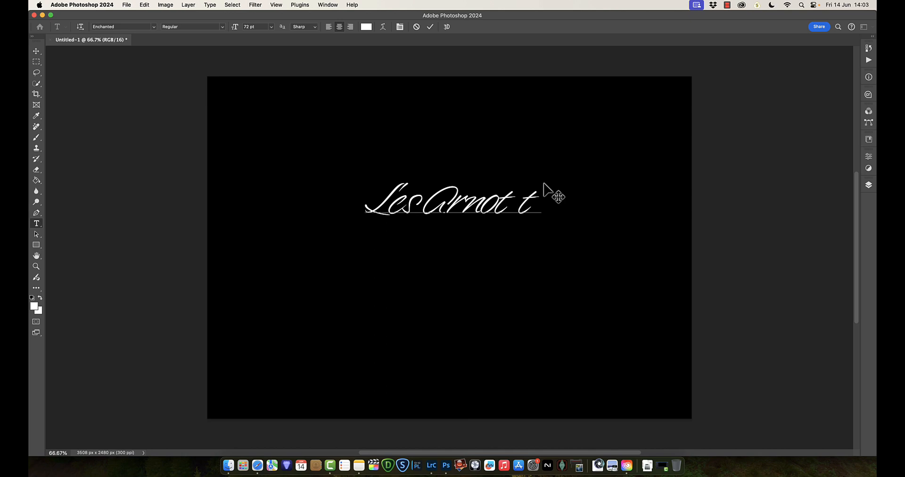
Tighten the kerning between the surname's last two letters until their crossbars join, and commit the text edit
key(alt+Left)
key(alt+Left)
key(alt+Left)
key(alt+Left)
key(alt+Left)
key(alt+Left)
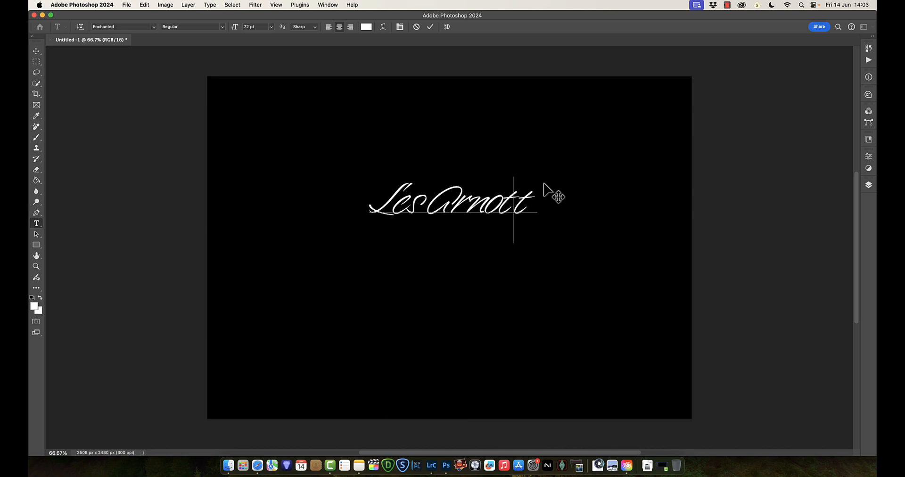
key(alt+Left)
key(alt+Left)
key(alt+Left)
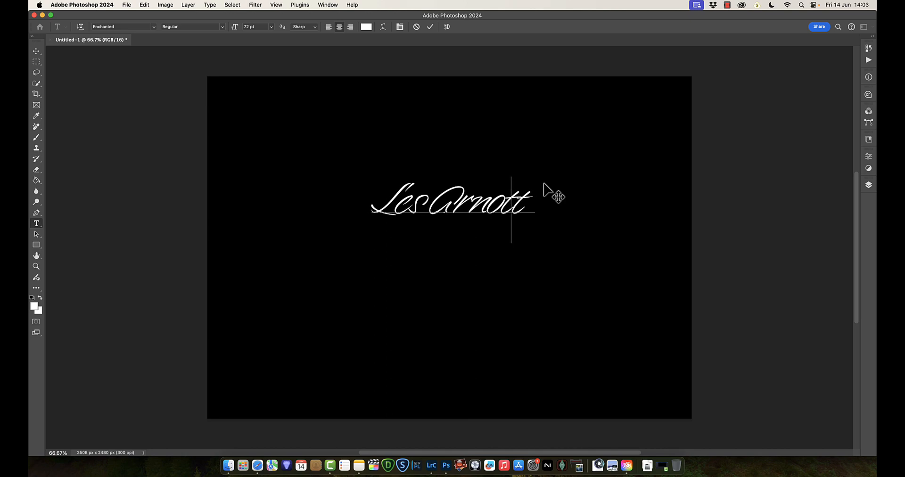
key(alt+Left)
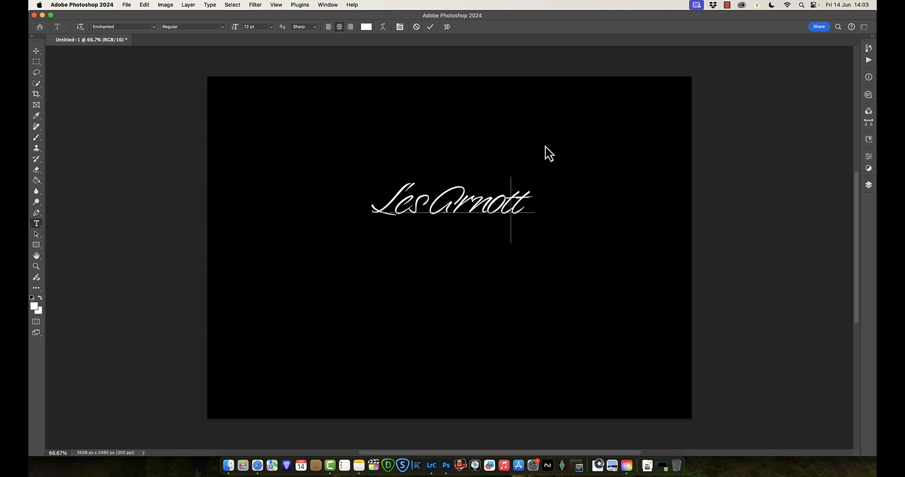
click(431, 26)
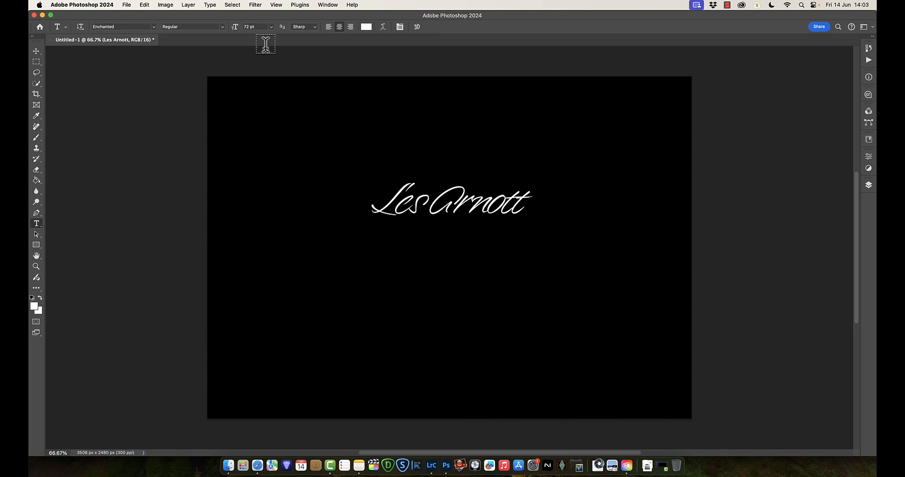
Select the Move tool and check its settings for showing transform controls
click(37, 52)
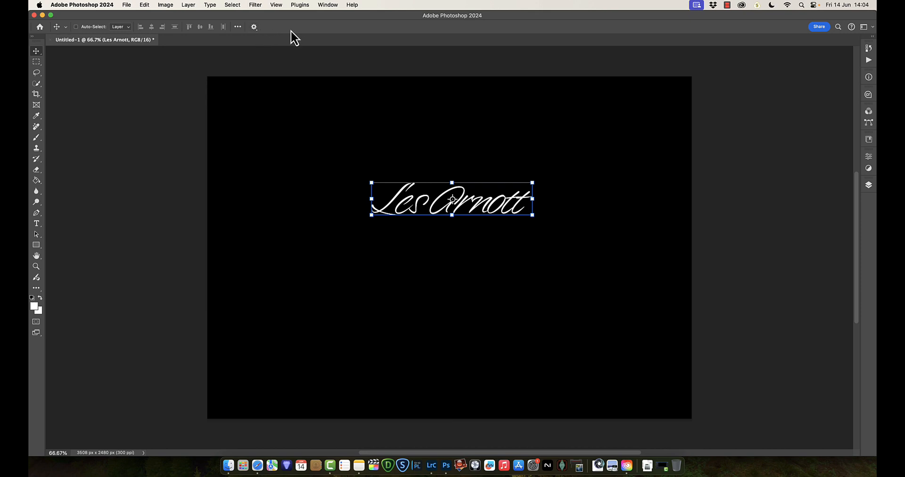
click(256, 28)
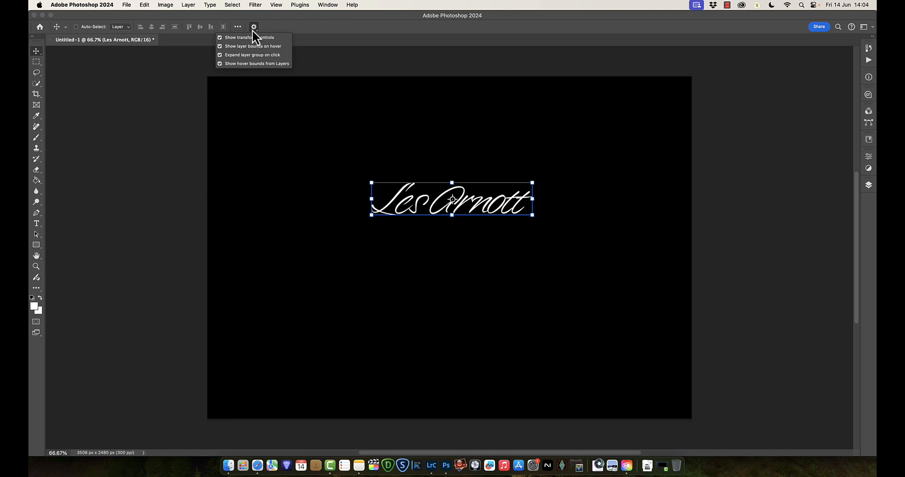
click(335, 29)
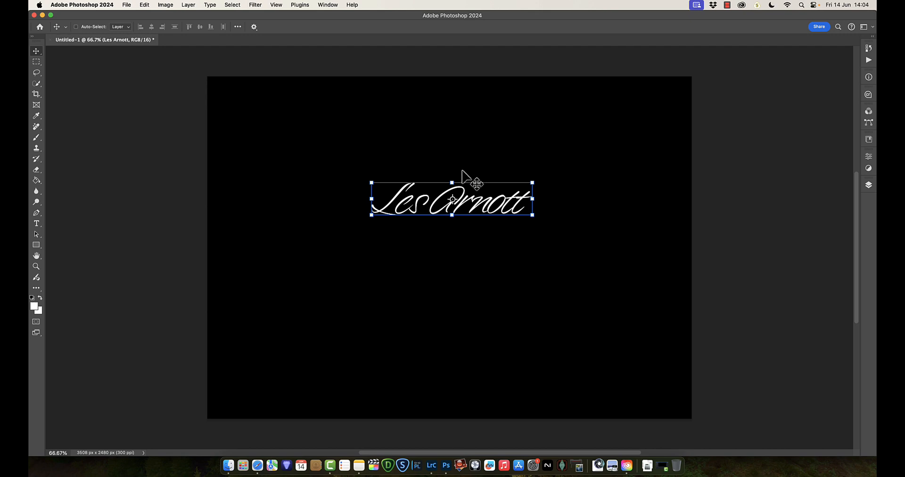
Free-transform the name to make it more upright, skewing it about 32° horizontally and reducing its height to about 79%
key(super)
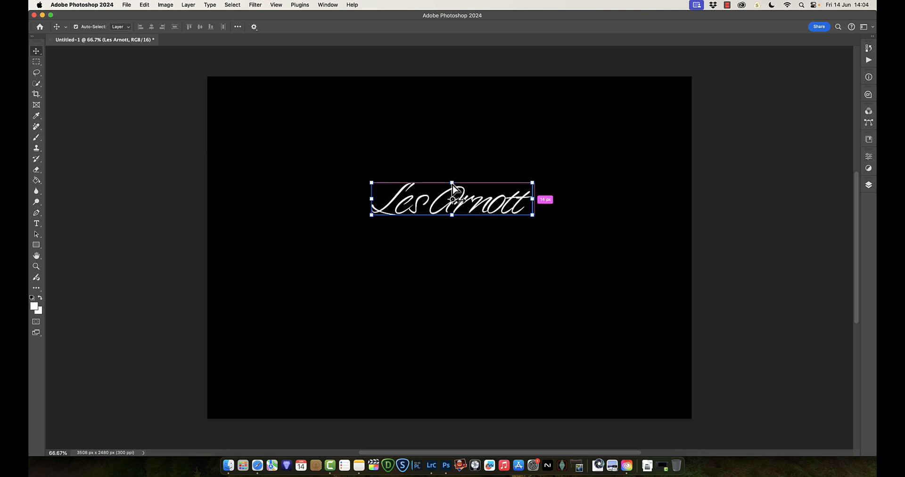
key(super+t)
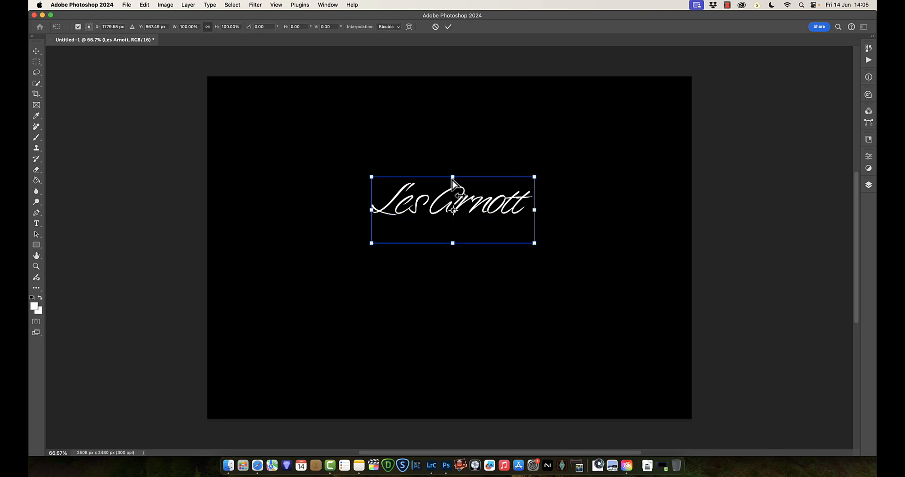
drag(452, 177, 420, 192)
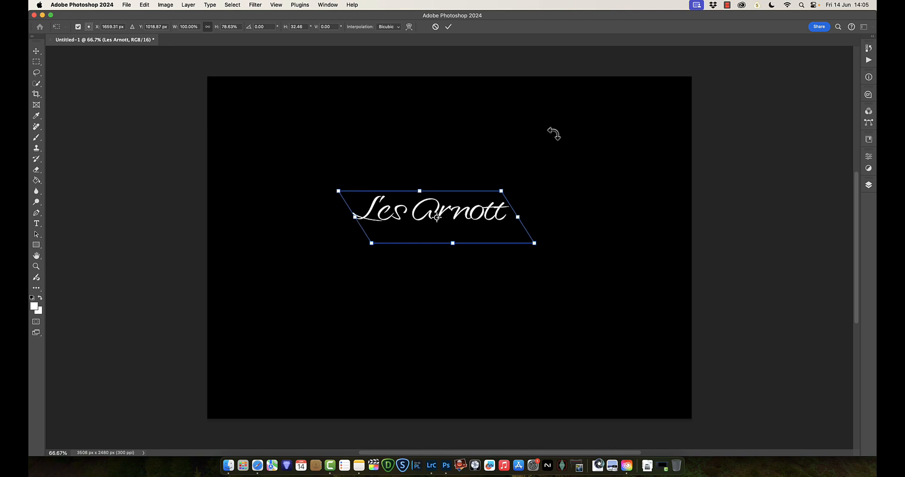
key(Escape)
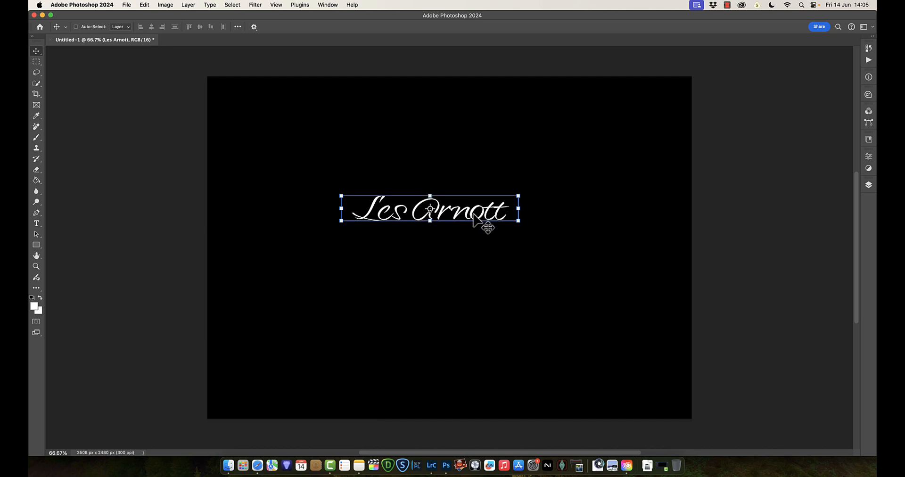
Scale the name up proportionally to about 187% and centre it horizontally in the upper half of the canvas
drag(519, 224, 566, 243)
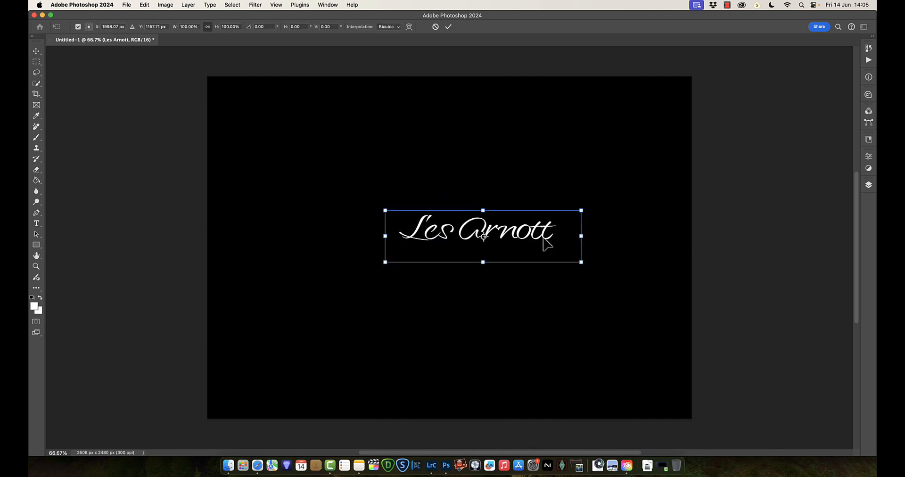
drag(387, 210, 256, 158)
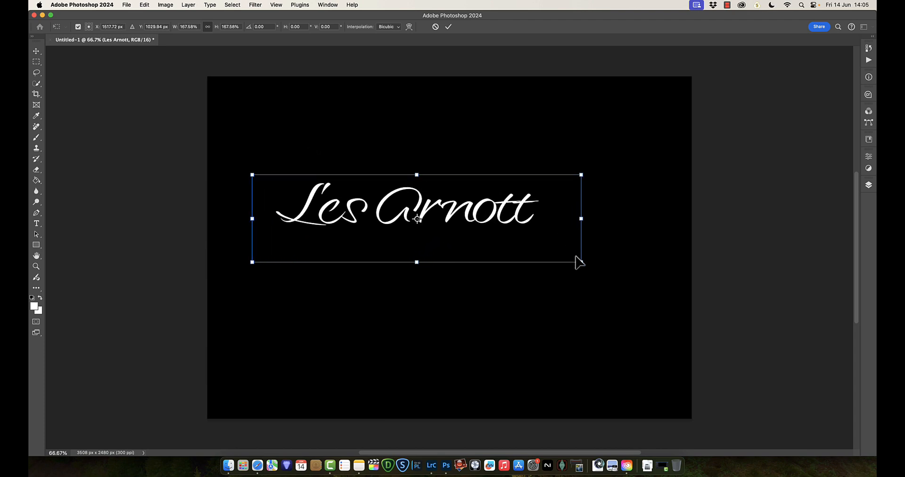
drag(582, 262, 619, 272)
drag(494, 221, 507, 194)
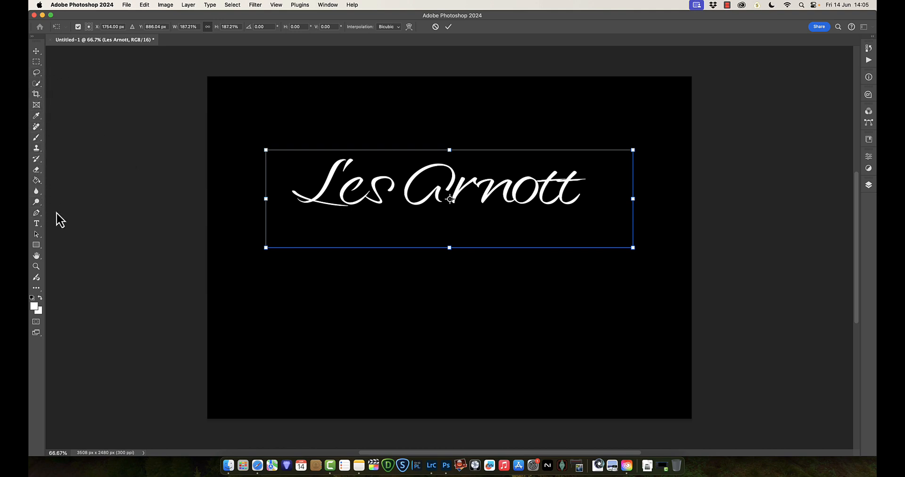
Start a separate text line below the name and set it to 24 pt Adelle Sans Devanagari Thin
click(38, 227)
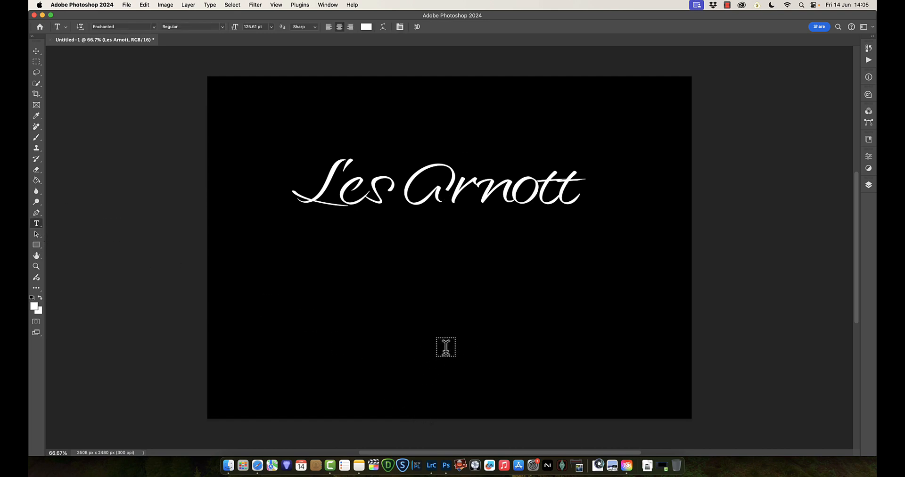
click(448, 345)
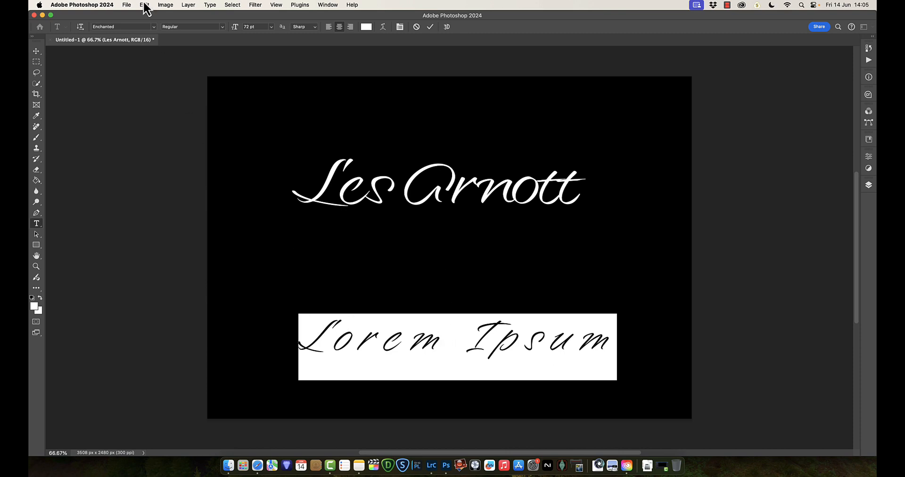
click(270, 28)
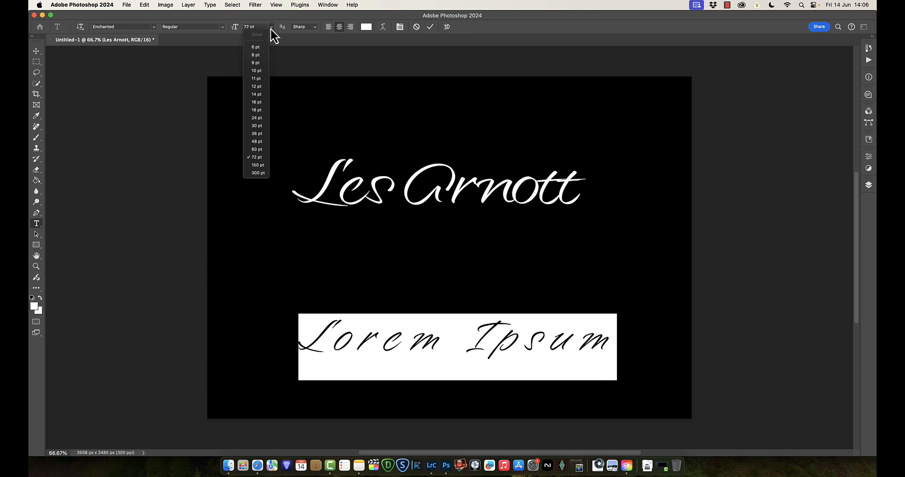
click(257, 118)
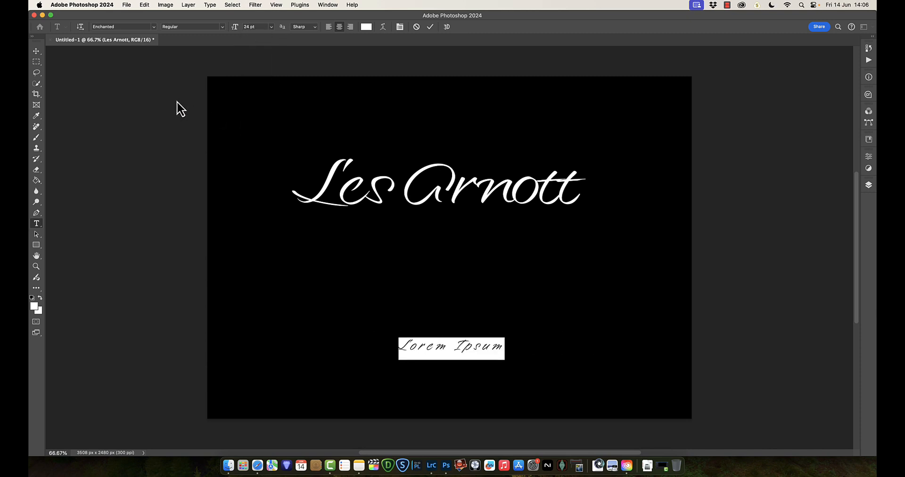
click(153, 27)
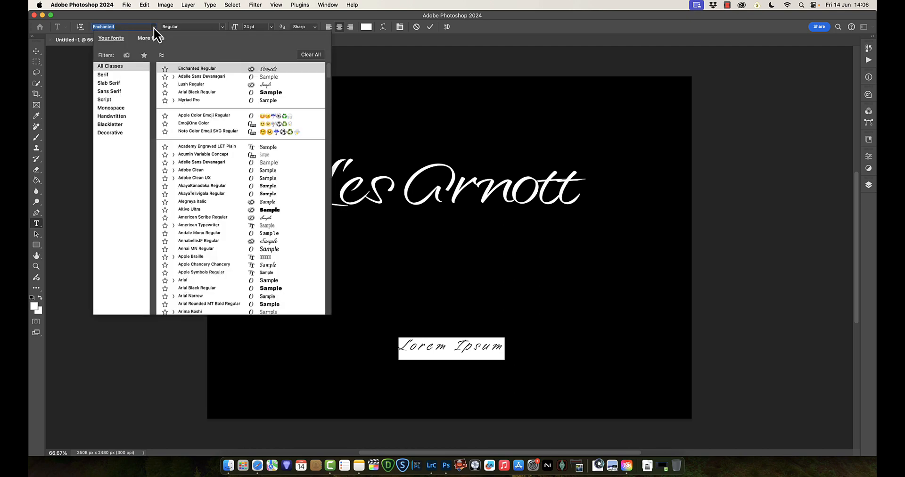
click(203, 78)
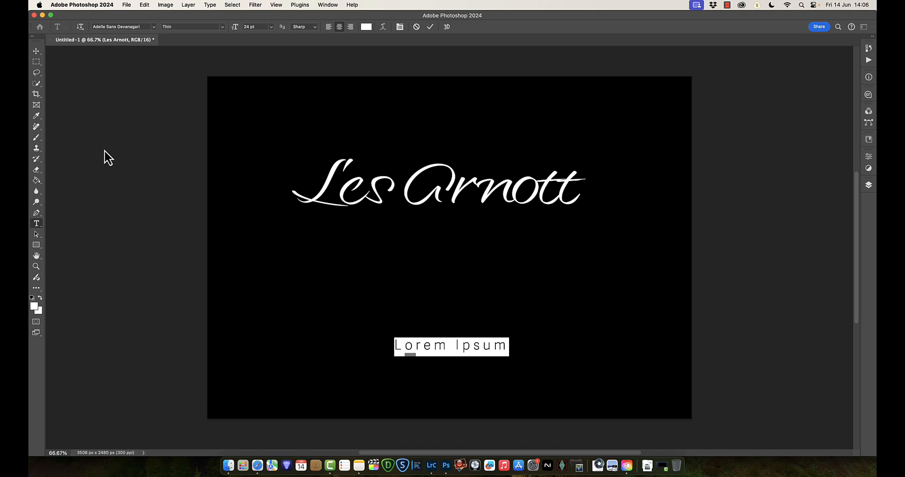
Enter PHOTOGRAPHY as the text and move it directly beneath the name, centred under it
text(P)
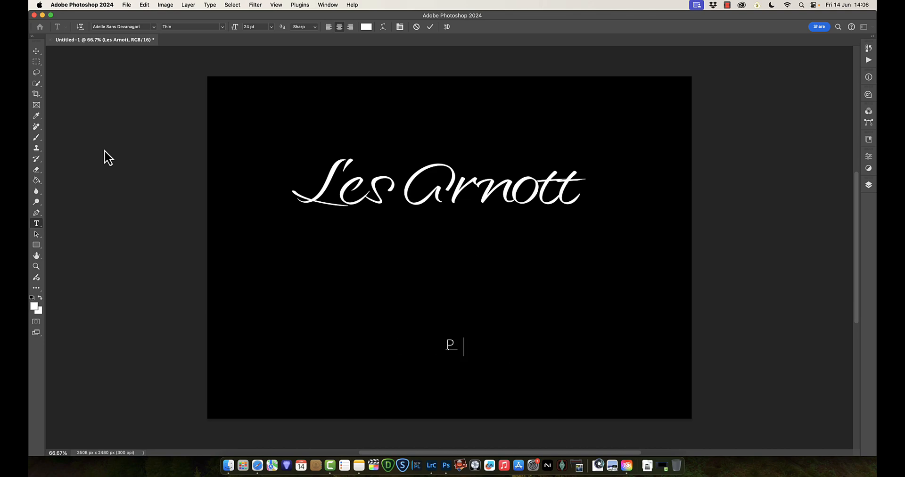
text(HOTOG)
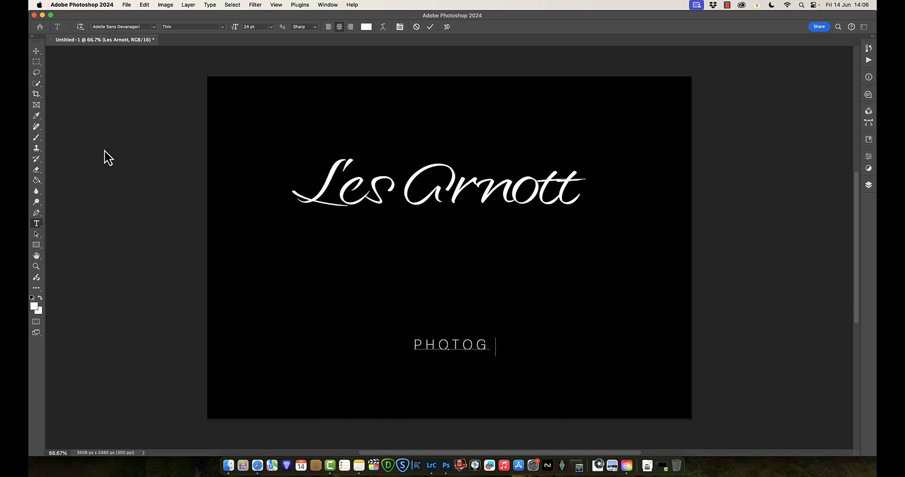
text(RAPHY)
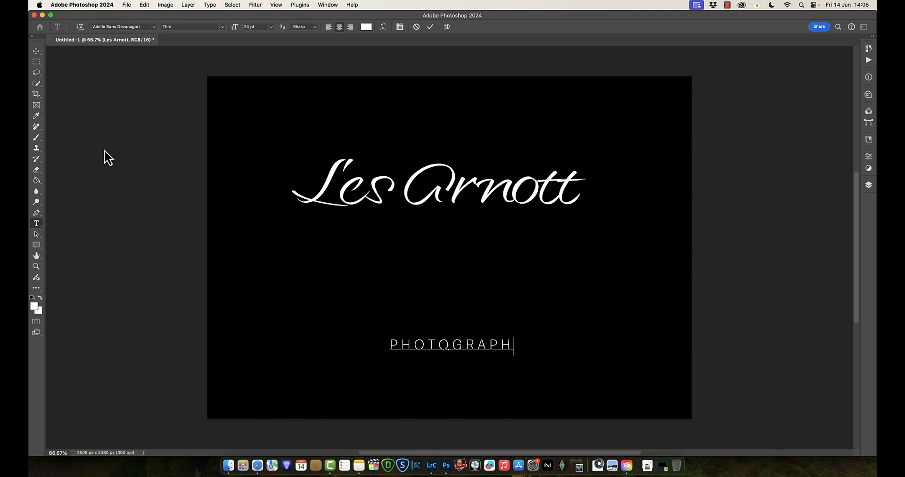
click(37, 52)
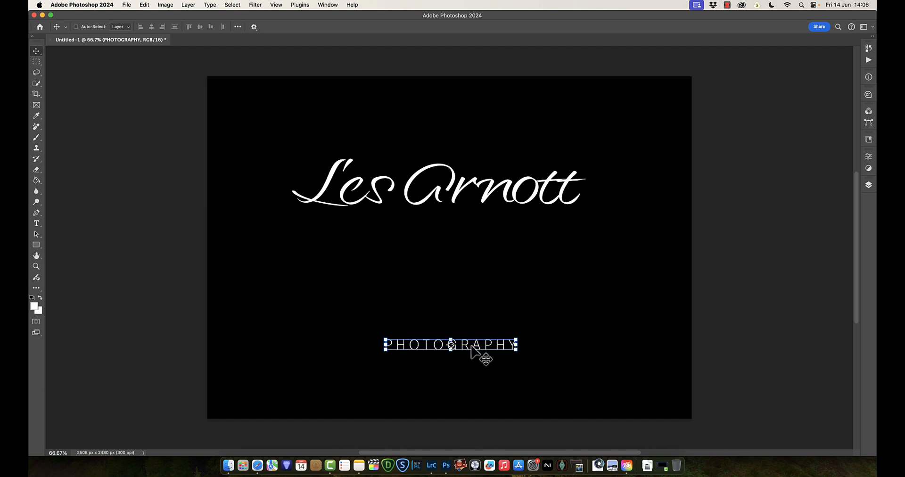
drag(477, 353, 449, 220)
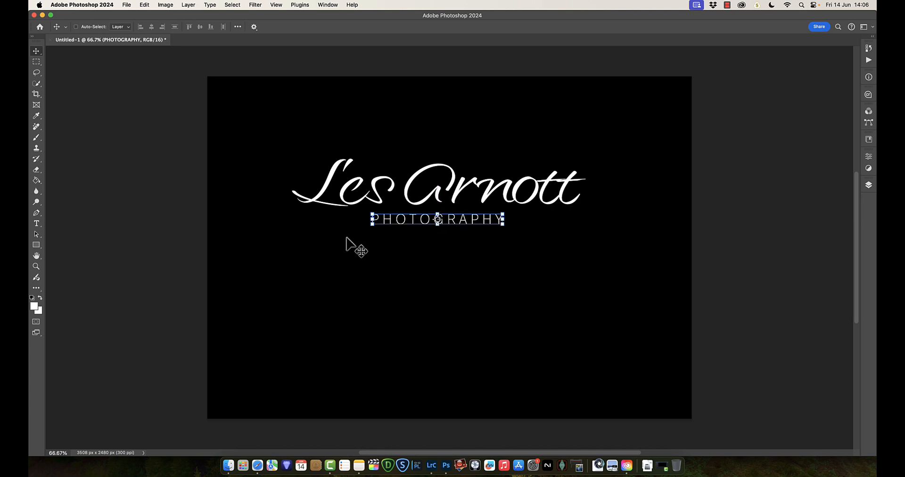
Widen the letter spacing of the whole PHOTOGRAPHY line until it spans roughly three quarters of the name's width
double_click(464, 220)
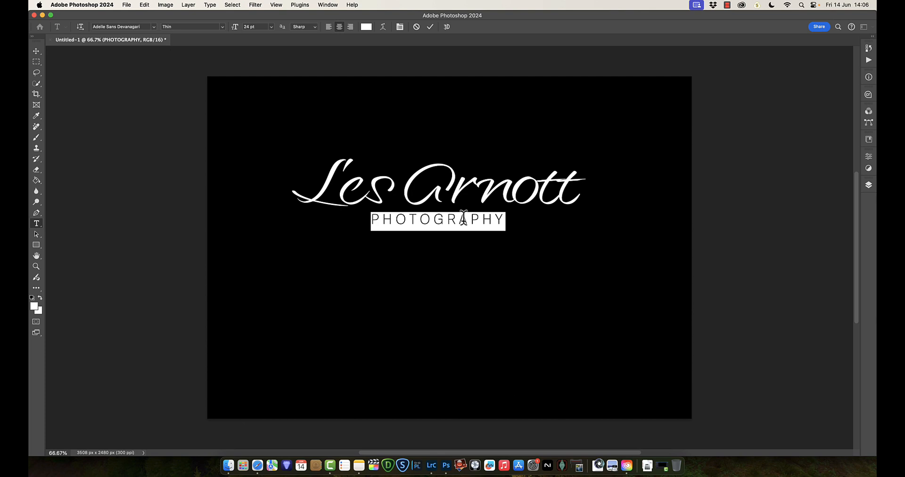
key(alt+Right)
key(alt+Right)
key(alt+Right)
key(alt+Right)
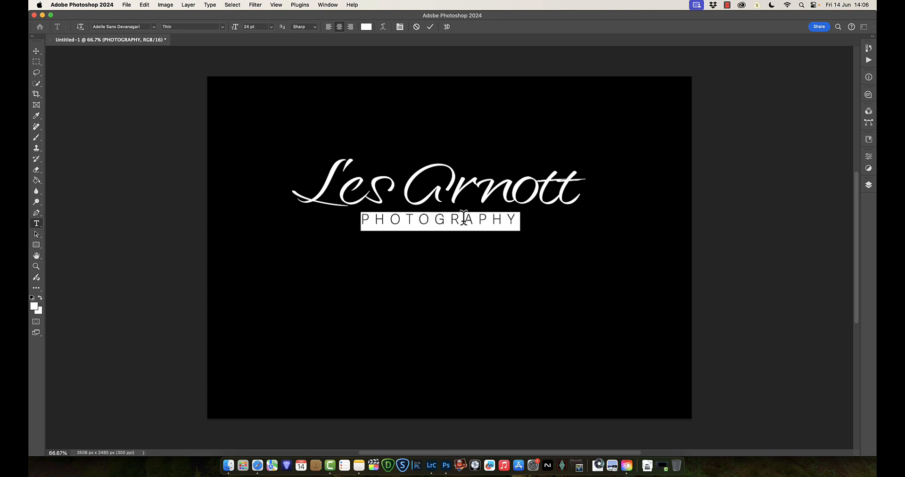
key(alt+Right)
key(alt+Right)
key(alt+Right)
key(alt+Right)
key(alt+Right)
key(alt+Right)
key(alt+Right)
key(alt+Right)
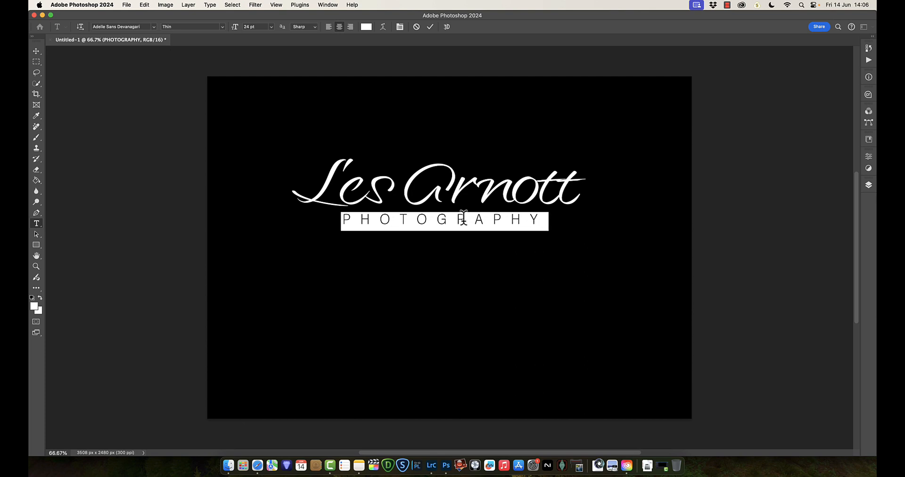
key(alt+Right)
key(alt+Right)
key(alt+Right)
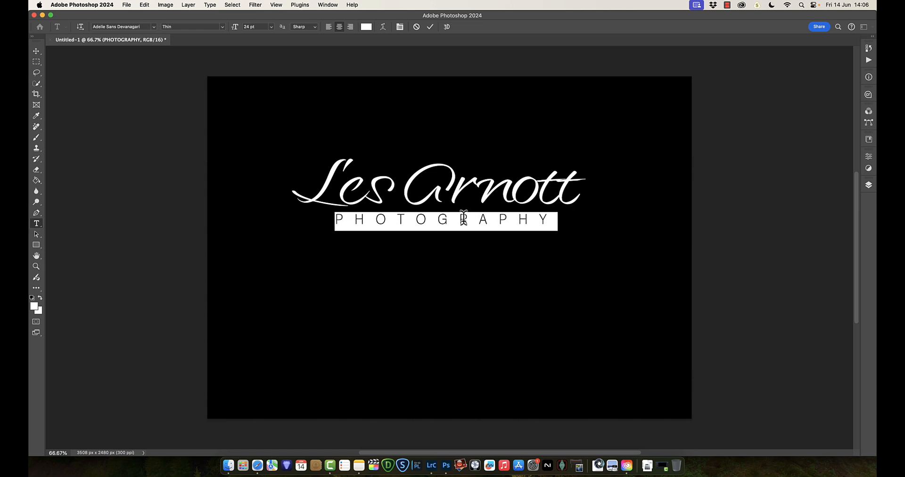
click(430, 27)
key(v)
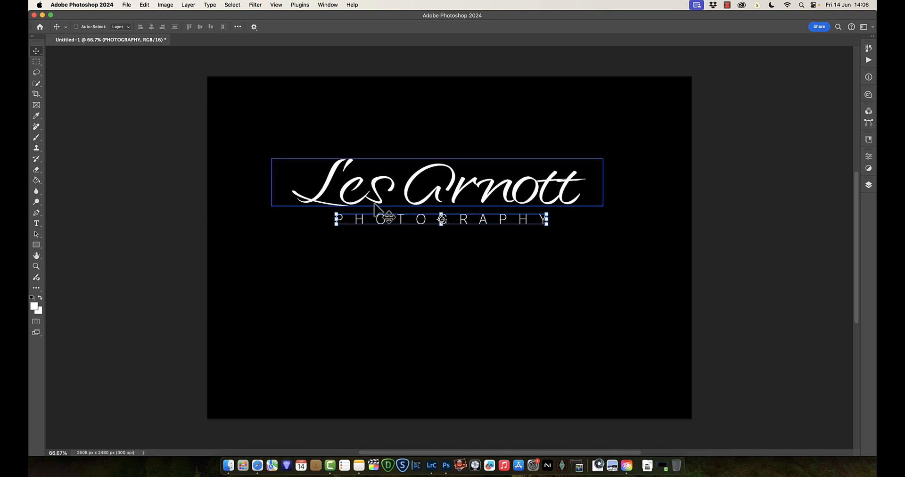
Rasterize both text layers, PHOTOGRAPHY and the name
click(869, 185)
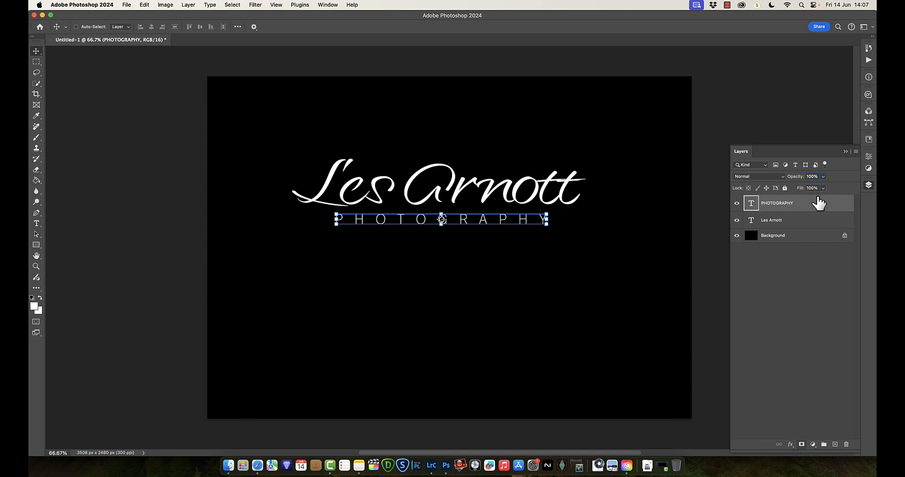
right_click(805, 204)
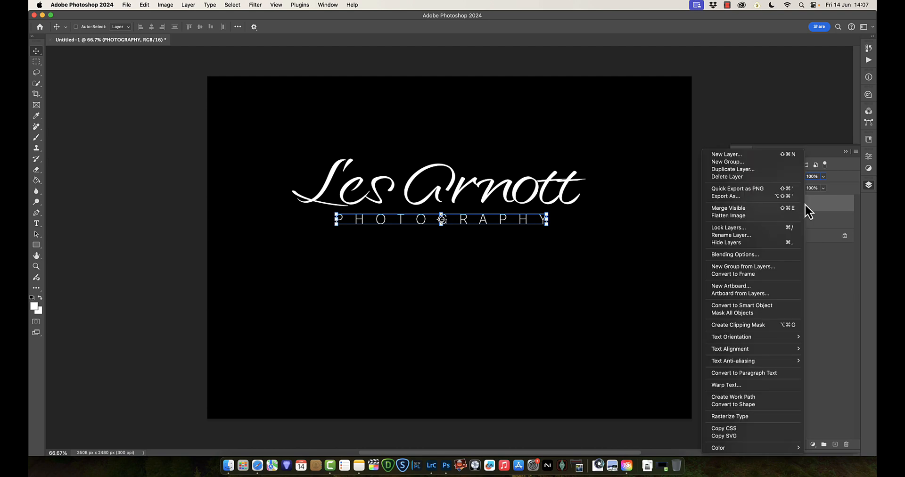
click(737, 417)
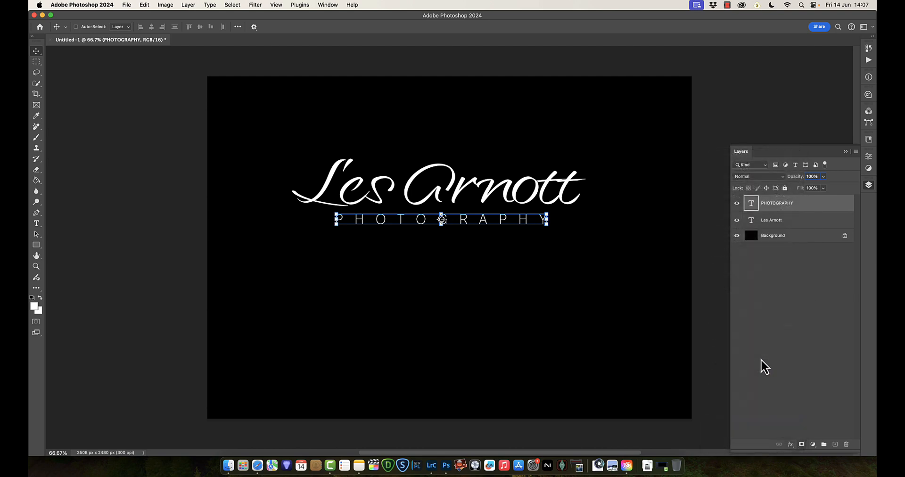
click(781, 222)
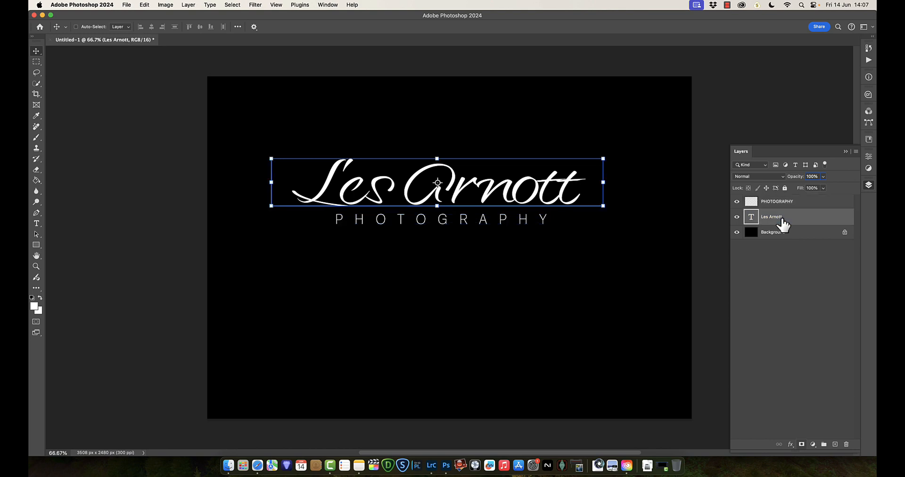
right_click(790, 214)
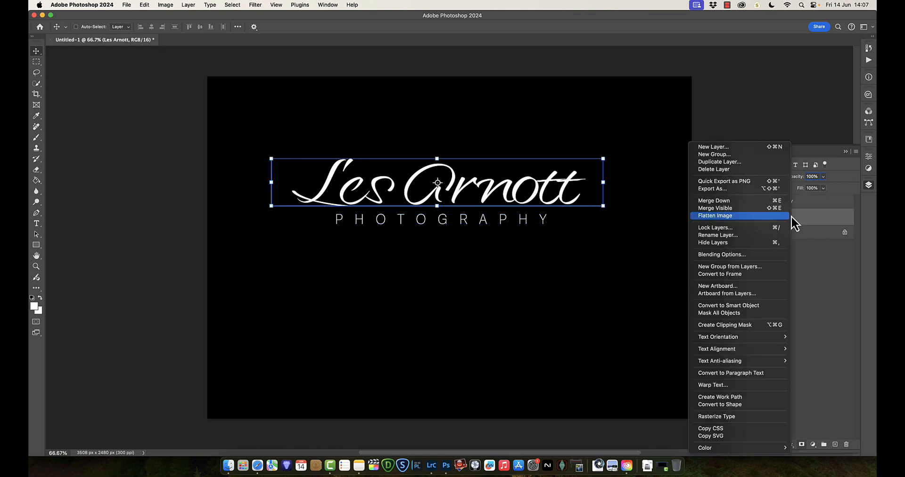
click(714, 417)
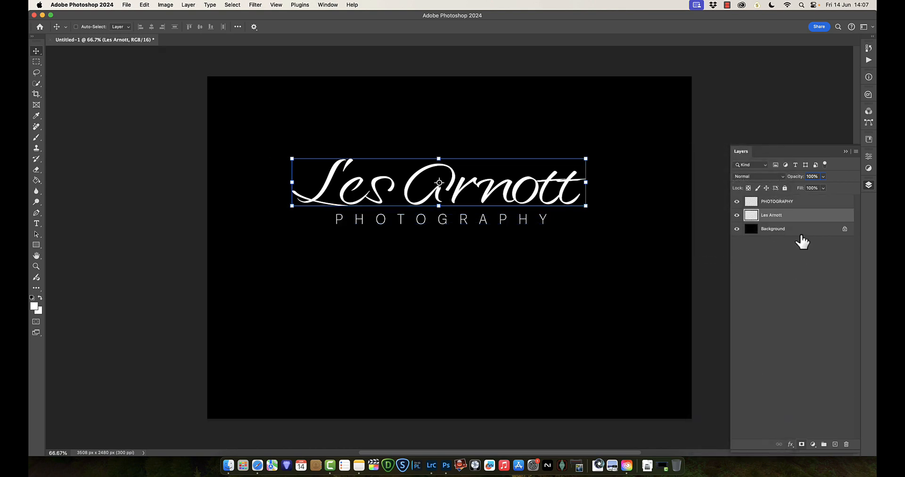
Merge the rasterized name and PHOTOGRAPHY layers into a single layer, leaving out the Background
click(804, 219)
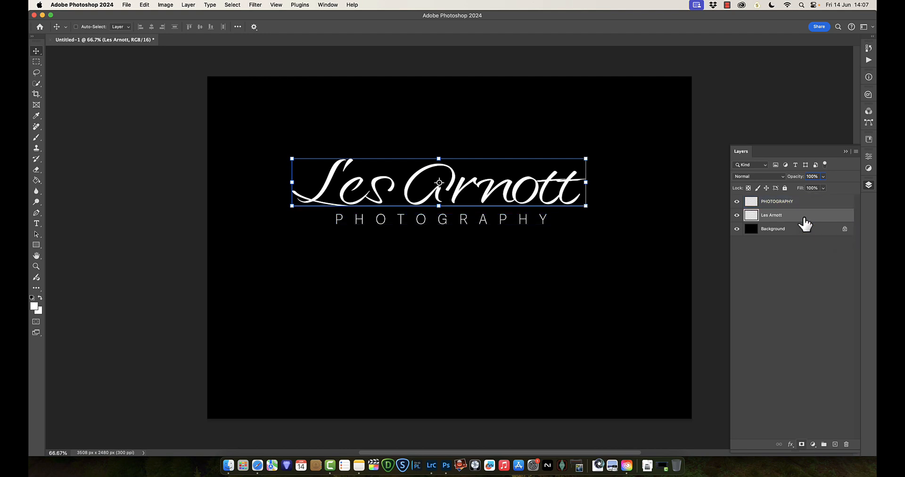
shift+click(804, 208)
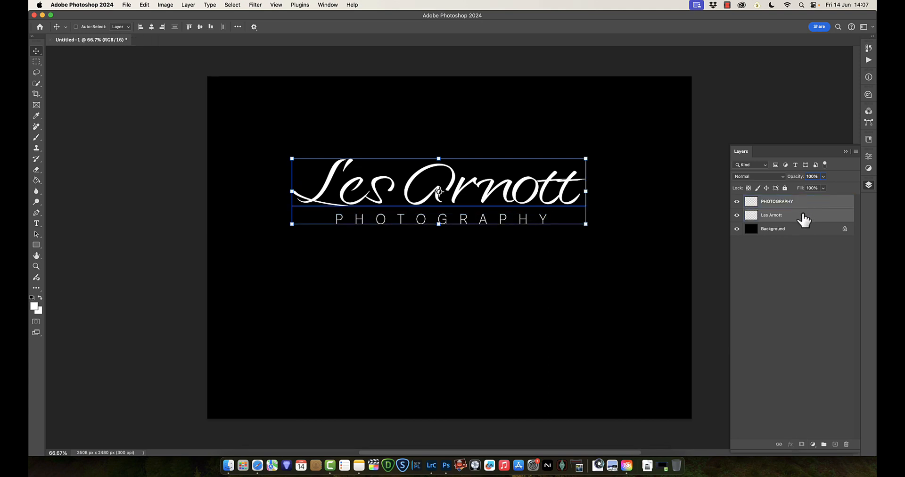
right_click(802, 202)
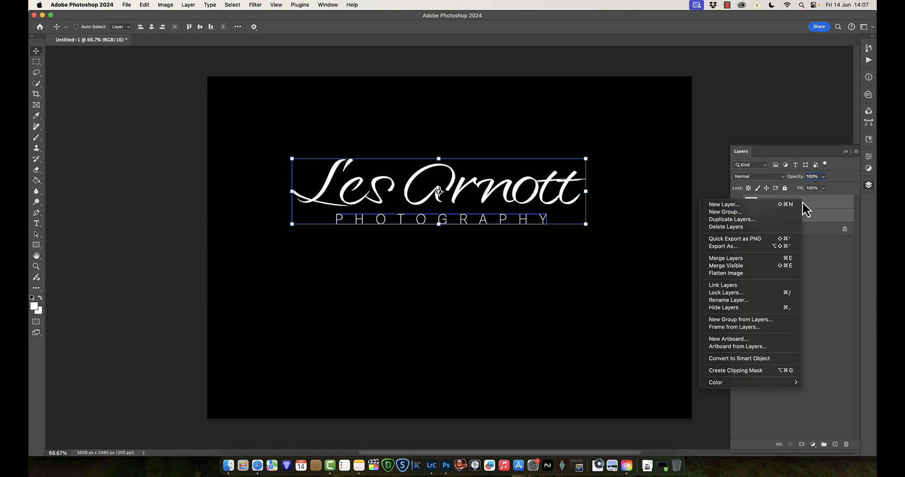
click(719, 257)
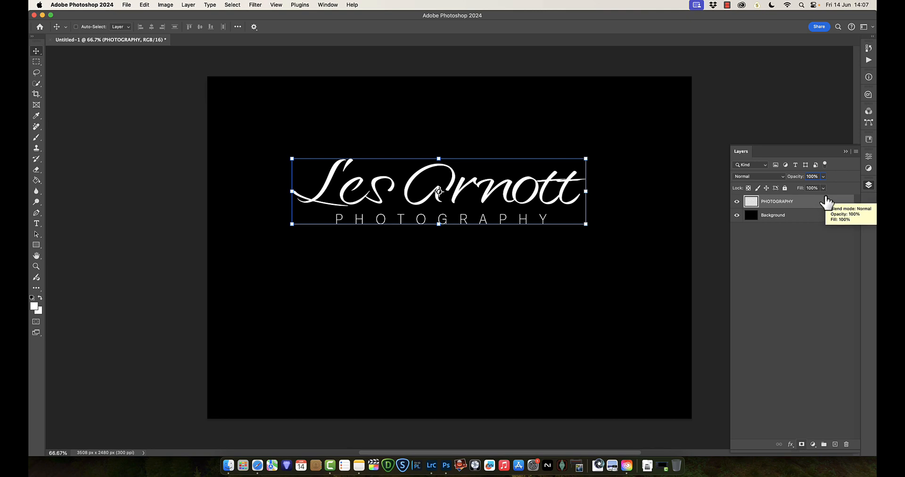
Crop the canvas closely around the signature on all four sides, to about 2316 × 669 px
click(36, 94)
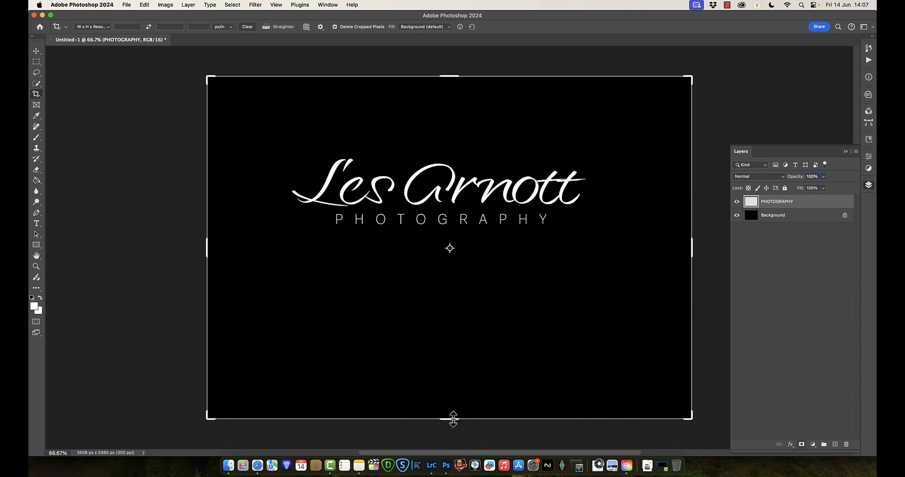
drag(449, 418, 461, 337)
drag(691, 240, 642, 247)
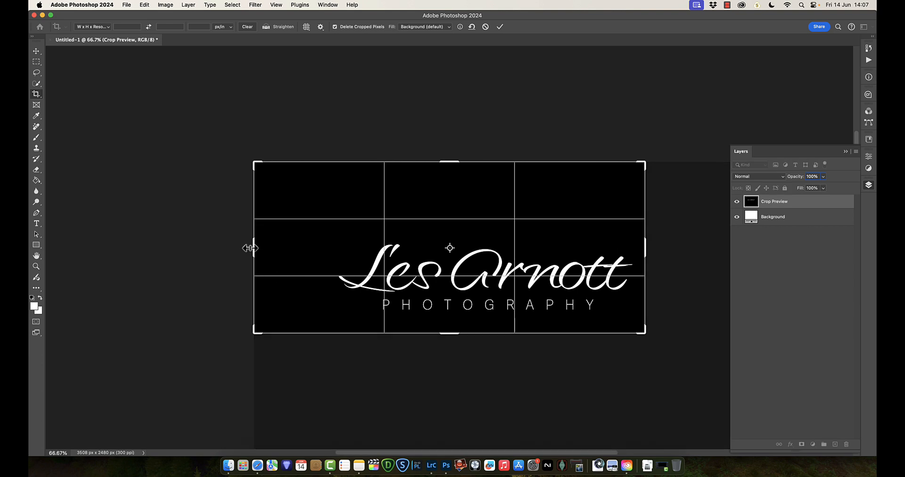
drag(250, 247, 288, 257)
drag(451, 165, 442, 198)
drag(453, 296, 450, 293)
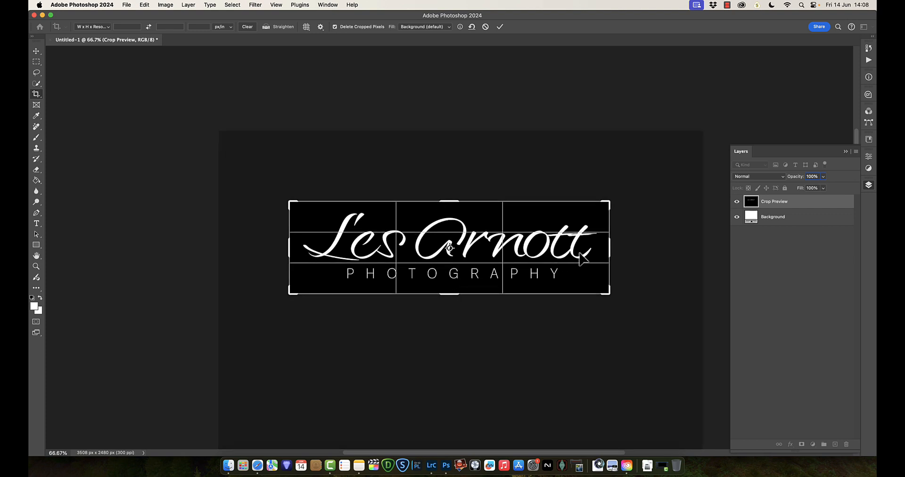
drag(609, 248, 609, 249)
click(499, 27)
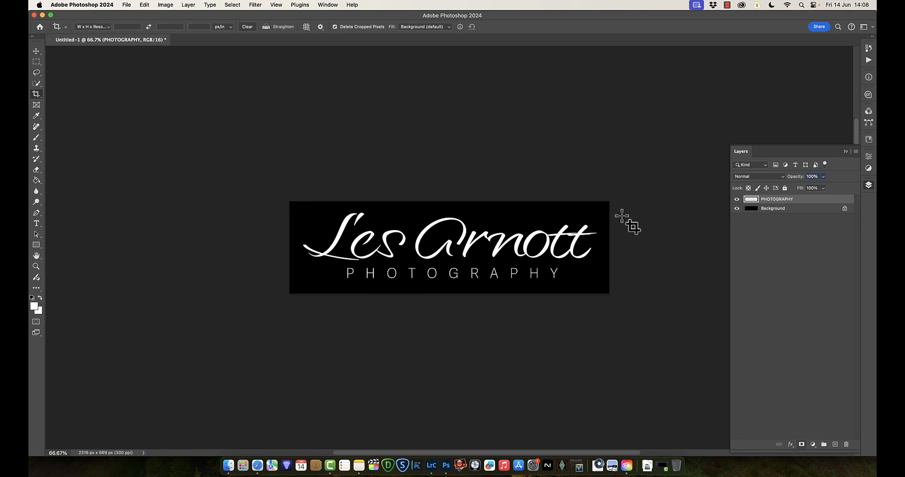
Delete the black Background layer so that only the white signature on transparency is left
click(752, 212)
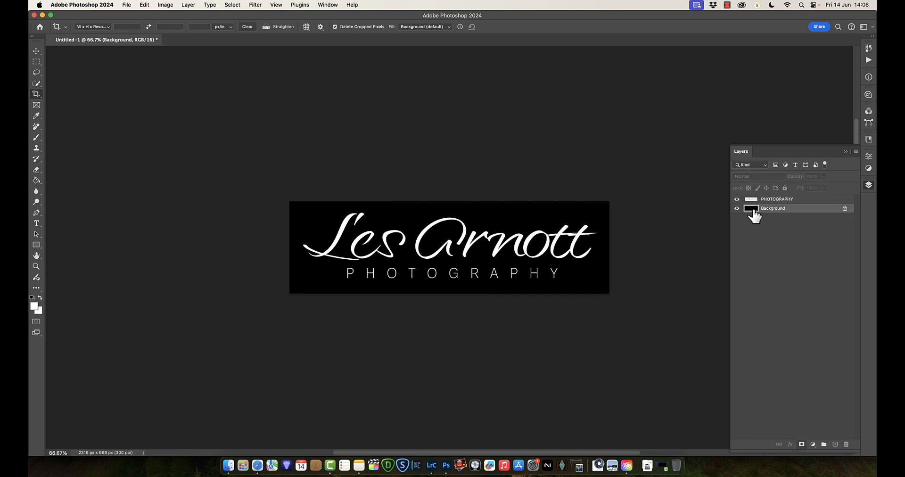
right_click(776, 211)
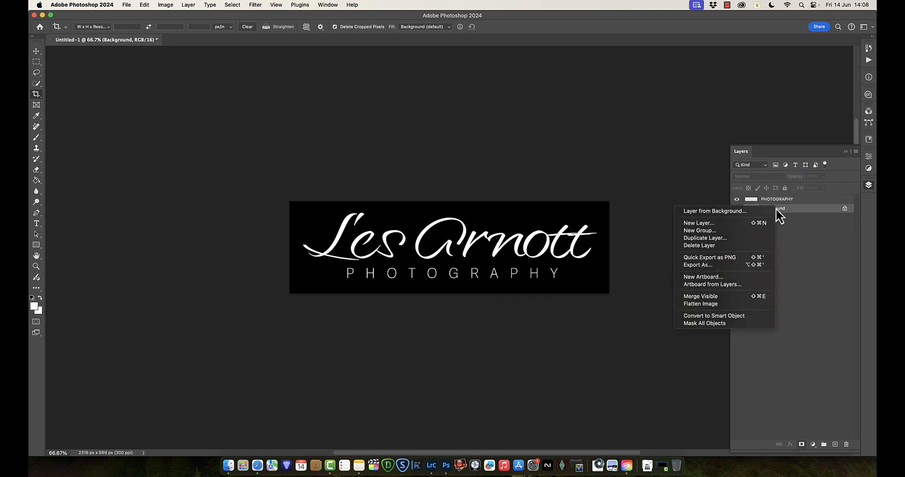
click(713, 245)
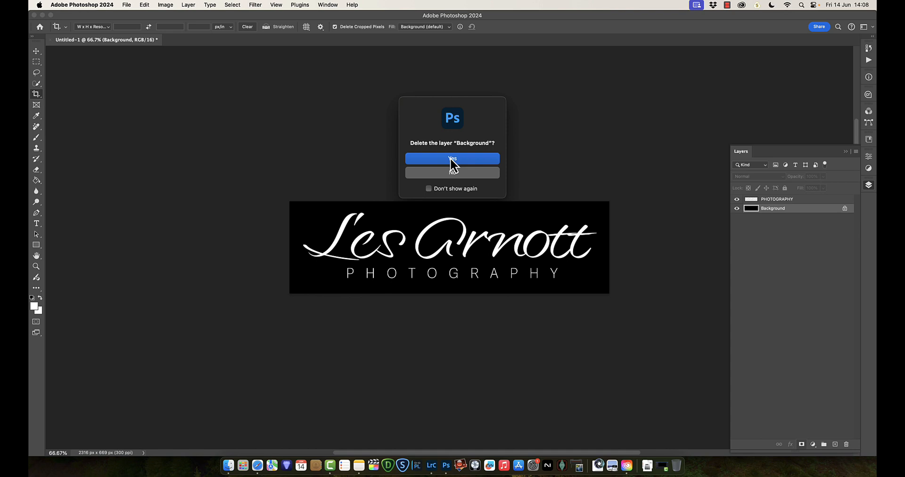
click(451, 161)
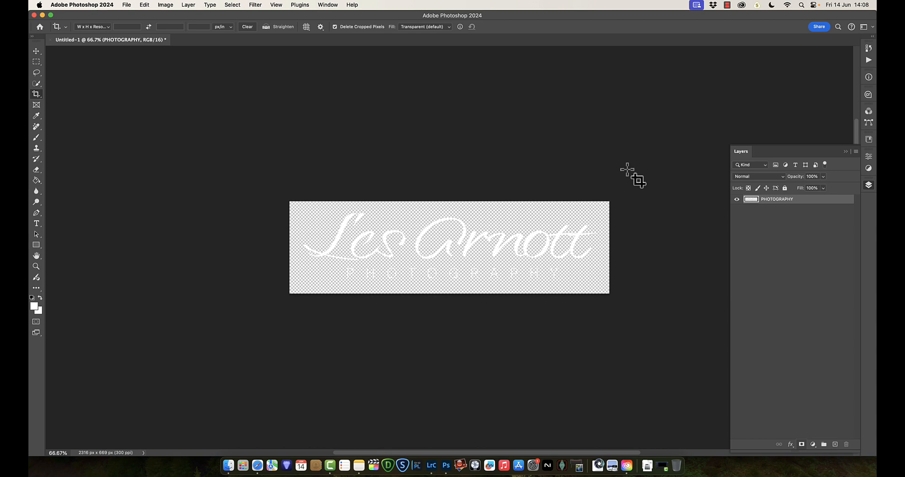
Save a copy as Untitled-1.png in DEC23TO24, using PNG format with large file size and interlacing
click(126, 7)
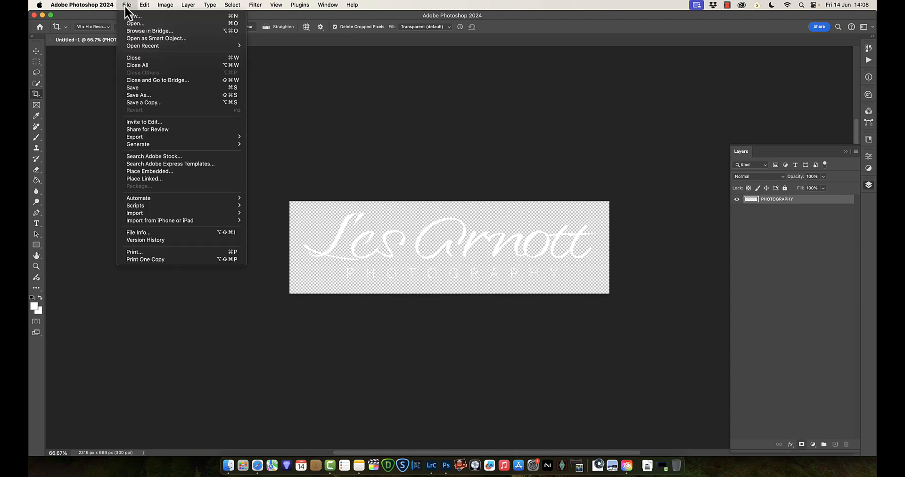
click(151, 105)
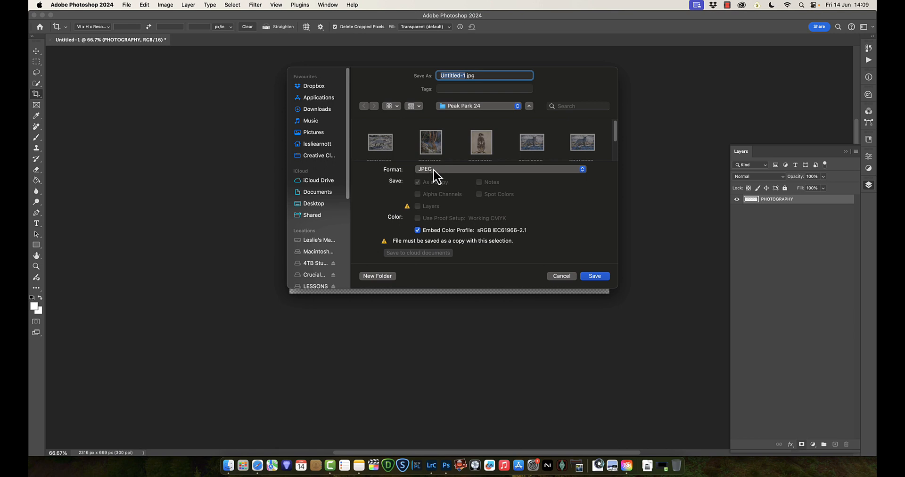
click(465, 168)
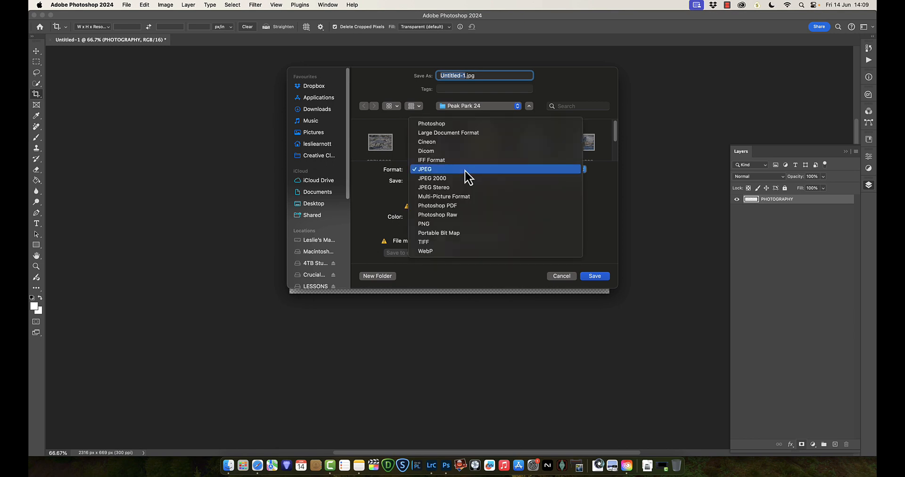
click(426, 224)
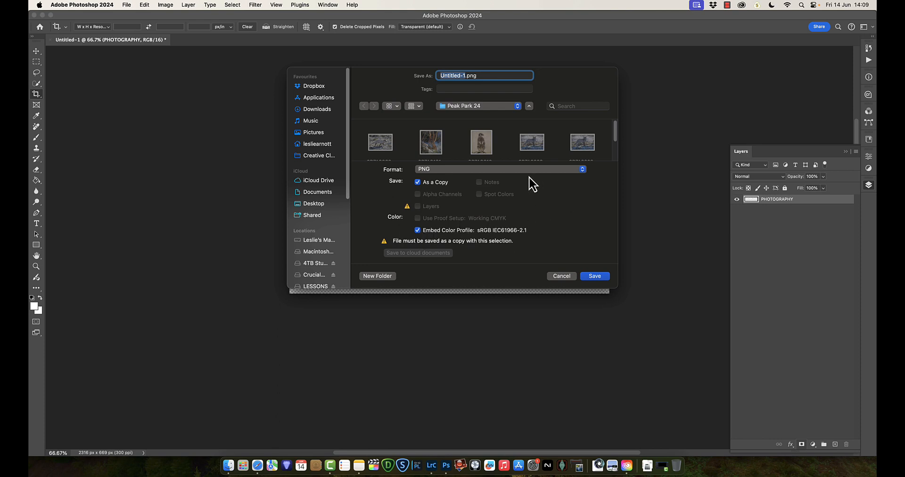
click(501, 107)
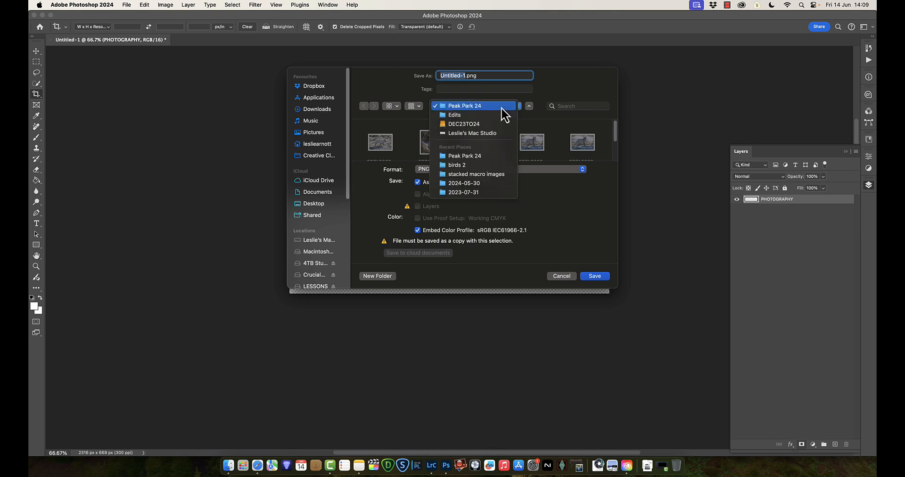
click(452, 123)
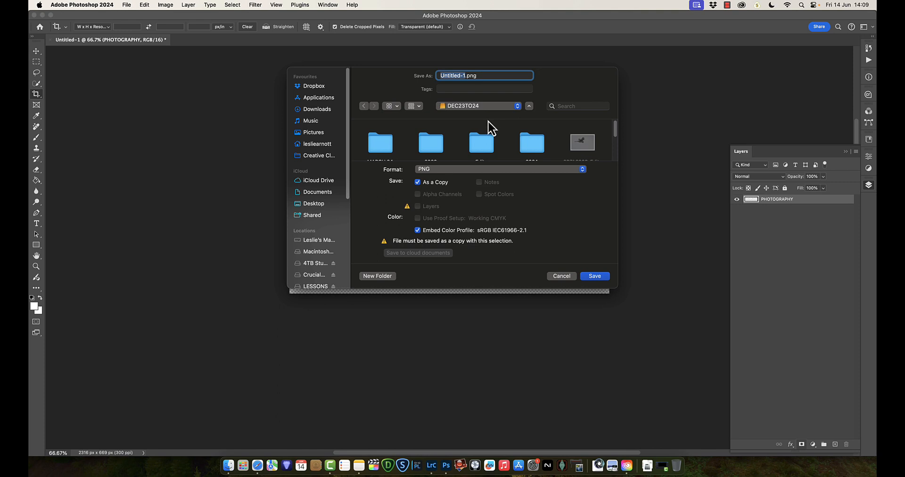
click(595, 277)
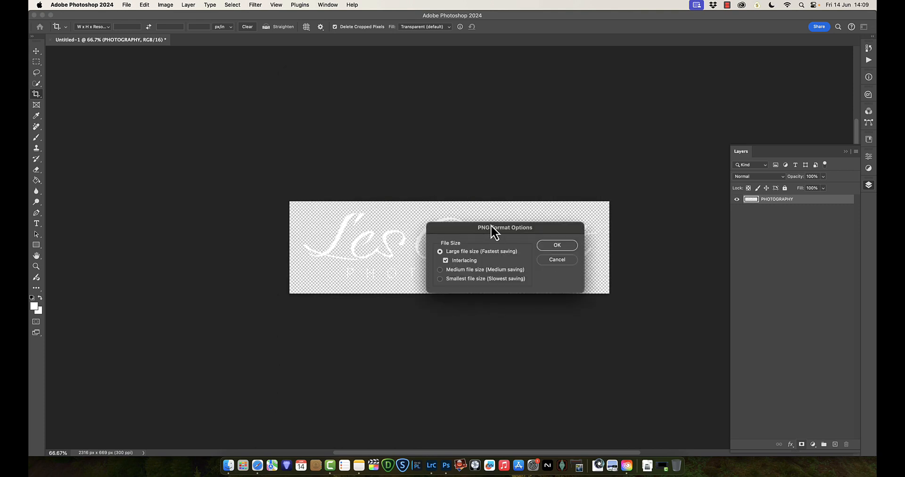
drag(492, 226, 390, 125)
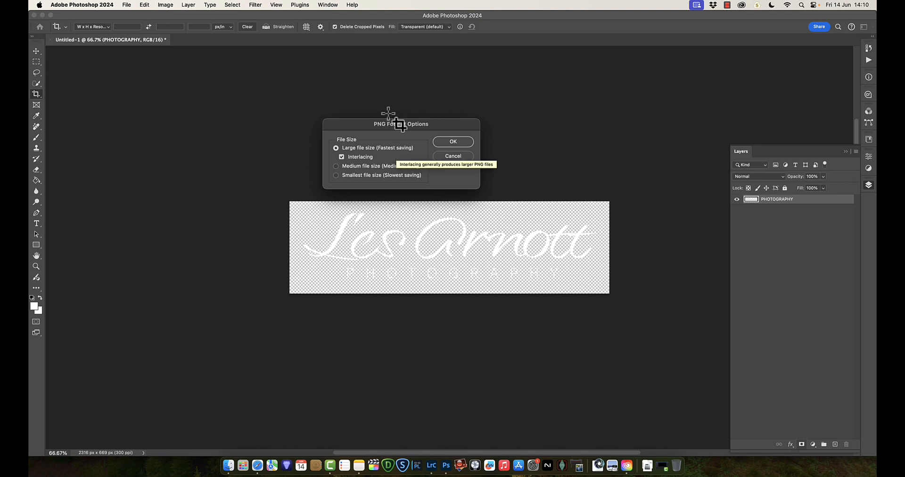
click(453, 142)
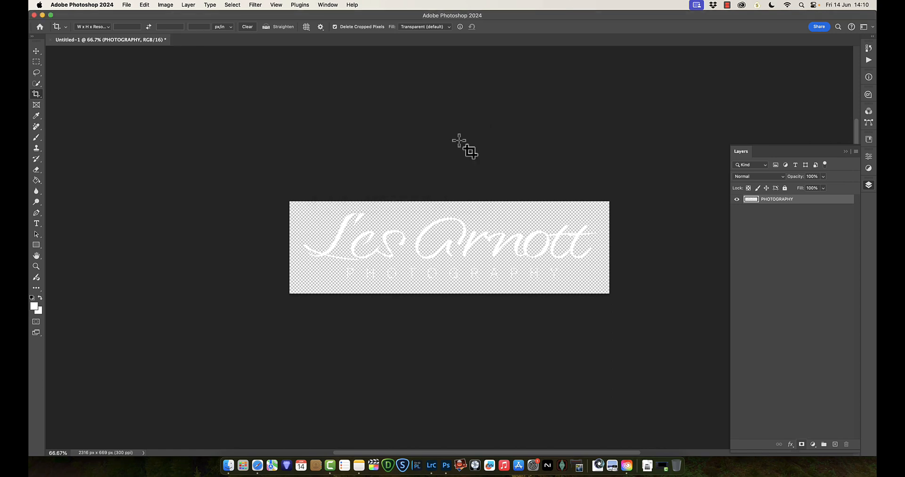
click(50, 40)
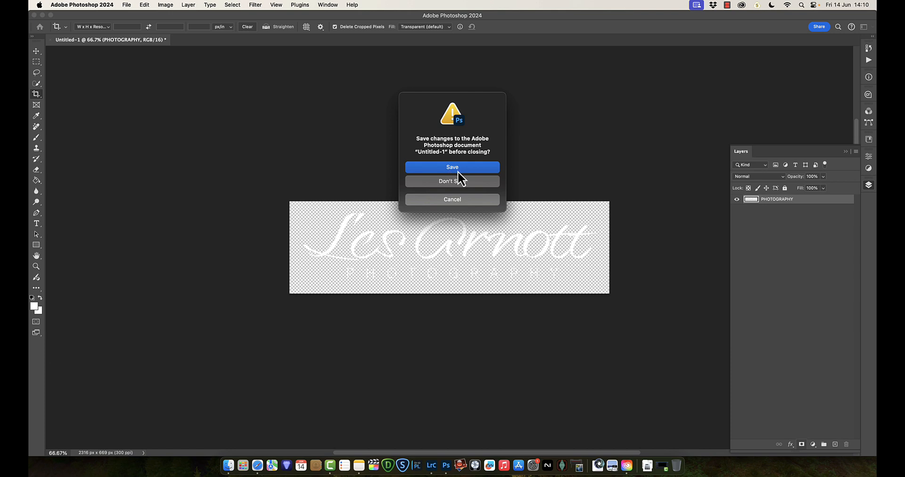
click(448, 183)
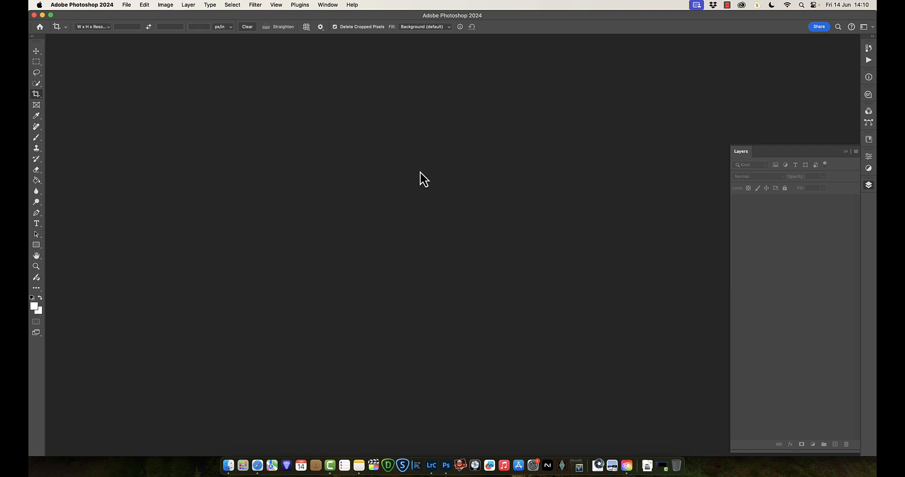
key(super+o)
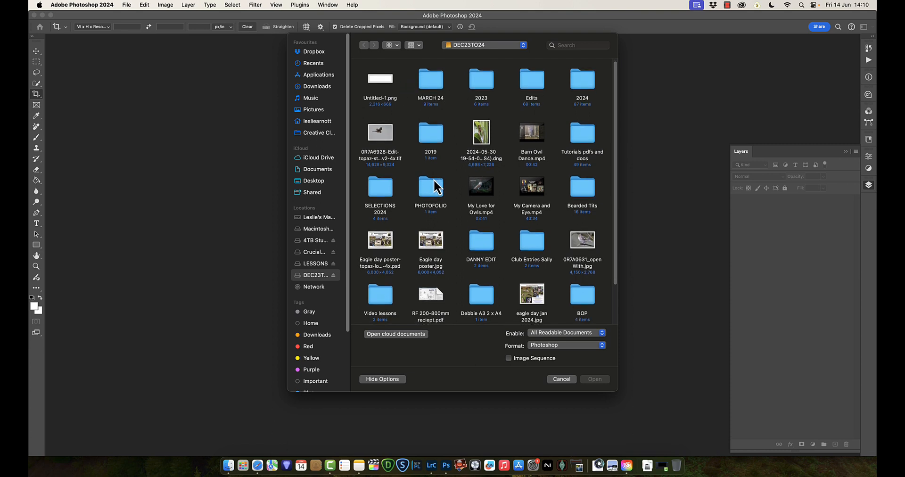
scroll(434, 179, down, 2)
scroll(434, 179, up, 1)
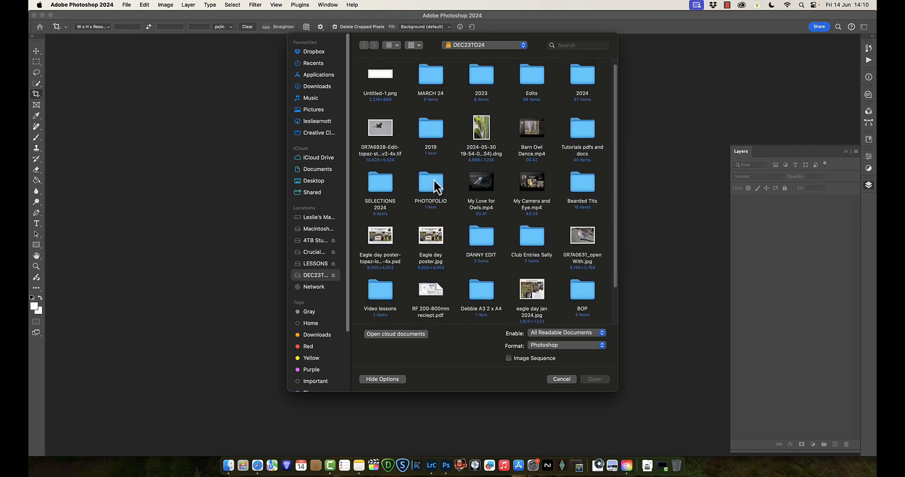
double_click(482, 133)
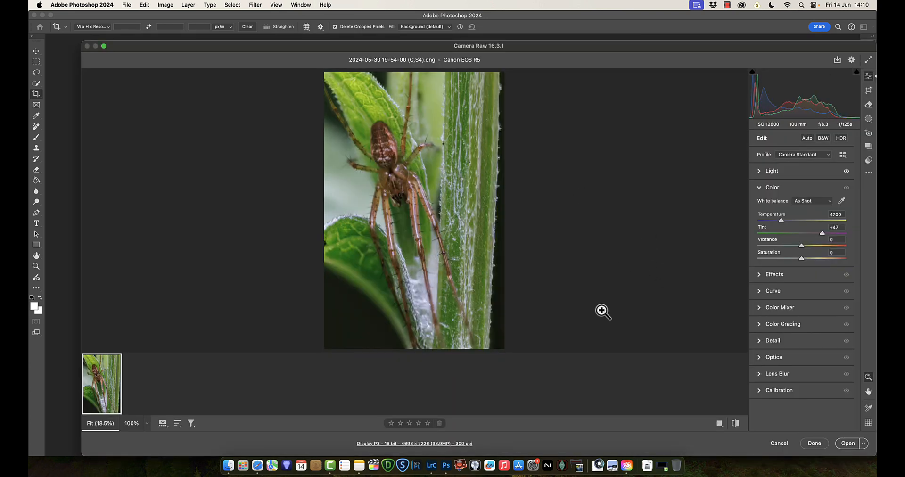
click(843, 442)
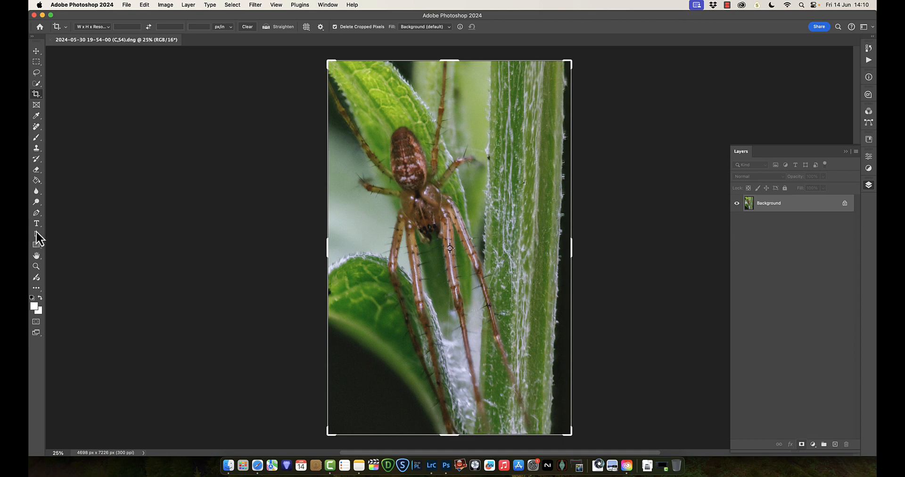
click(35, 257)
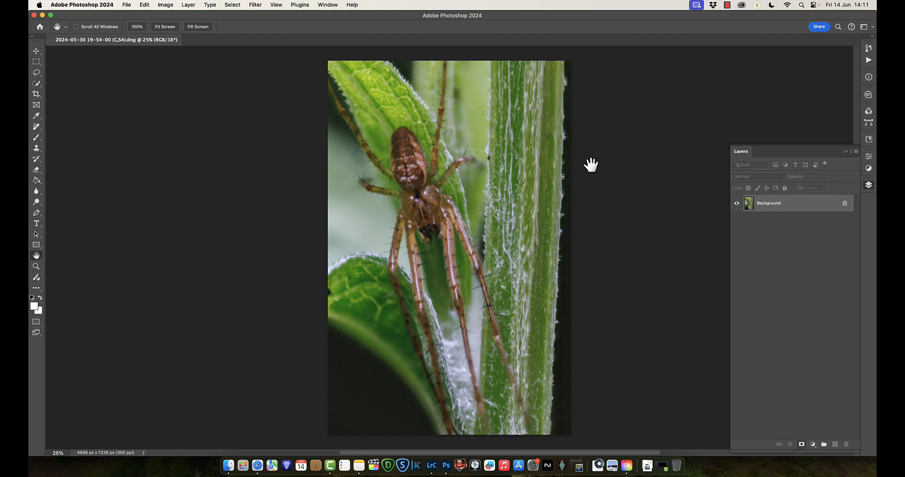
Delete both existing My Signature actions from the Default Actions set
click(867, 62)
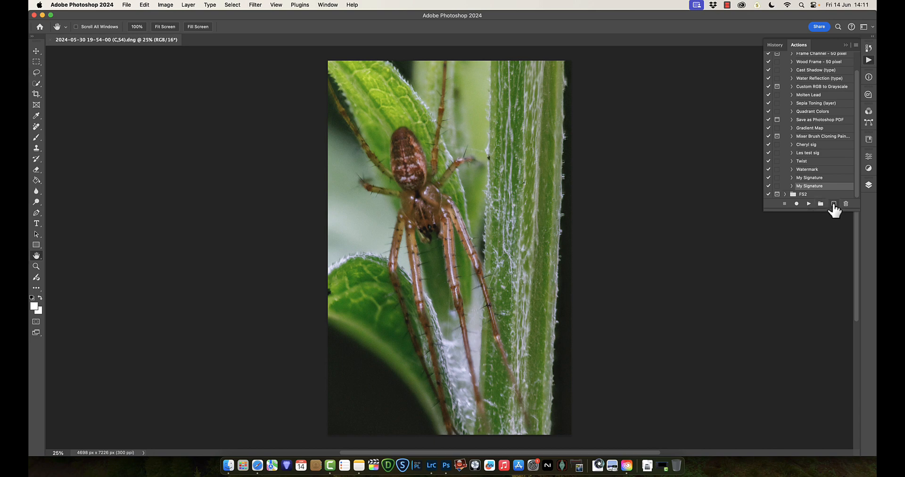
click(833, 204)
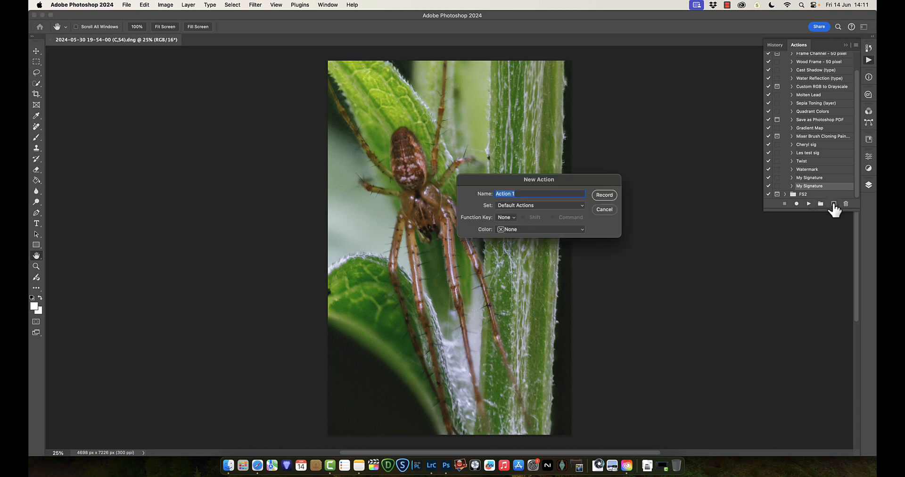
click(612, 208)
click(846, 204)
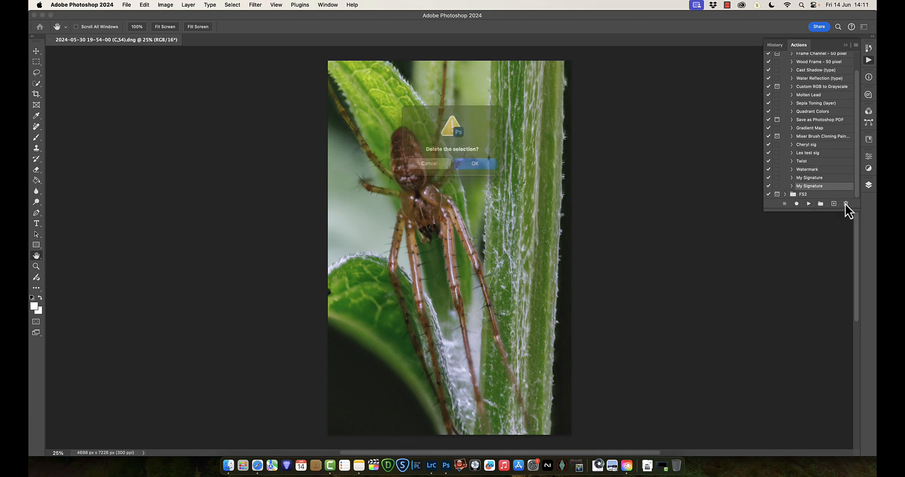
click(476, 163)
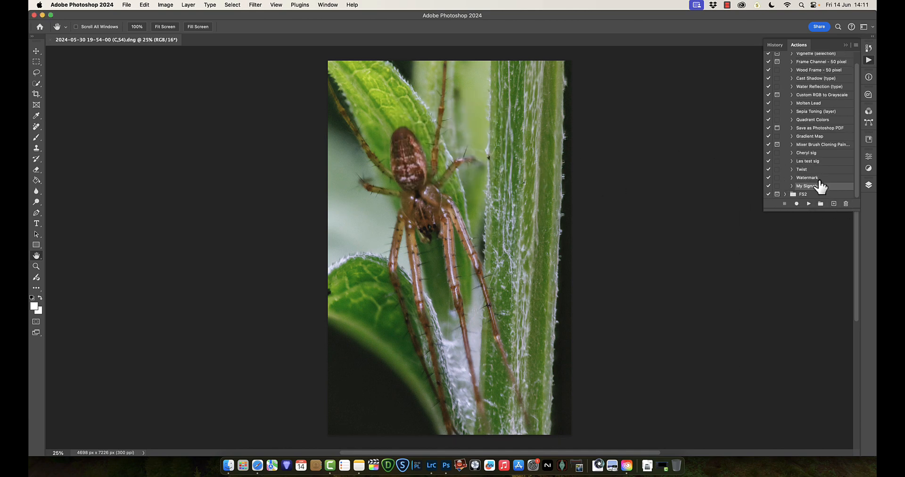
click(846, 204)
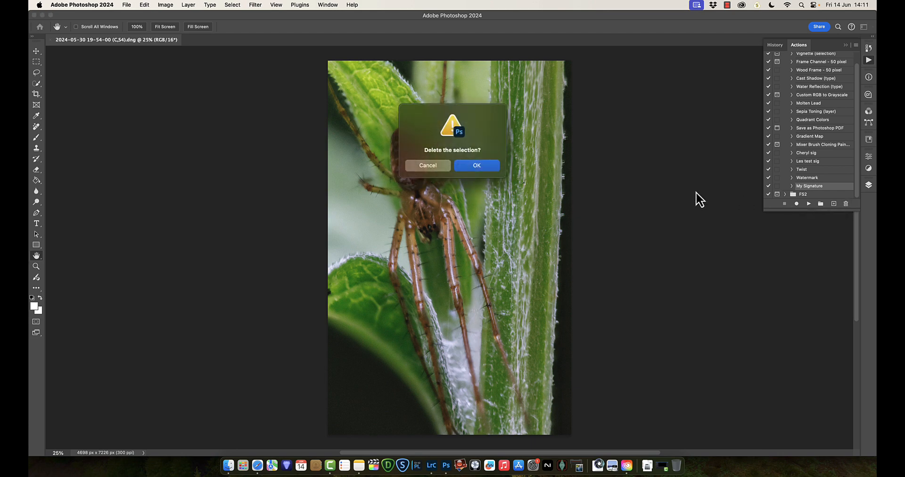
click(493, 167)
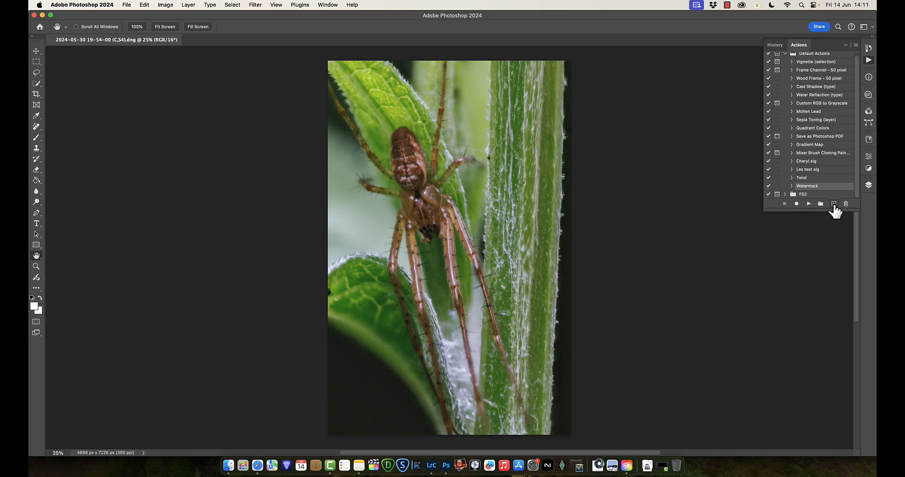
Create a new action named Signature in the Default Actions set and start recording it
click(833, 204)
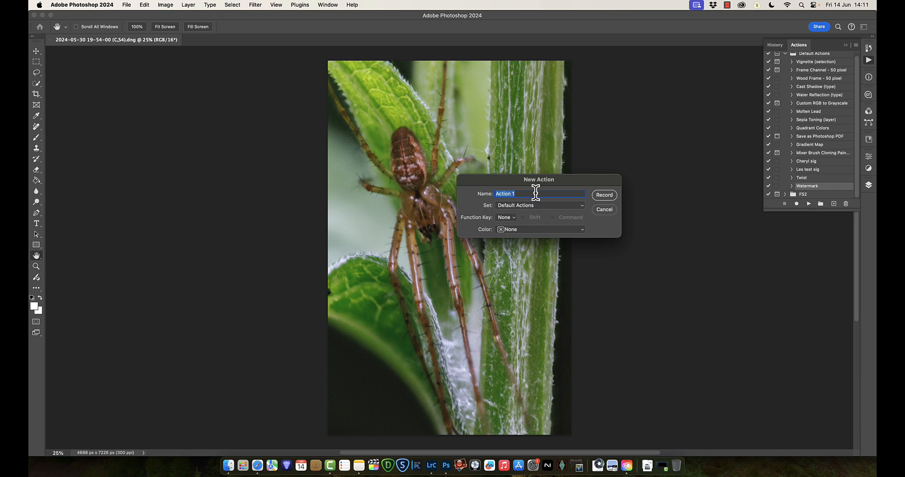
text(Signature)
click(604, 195)
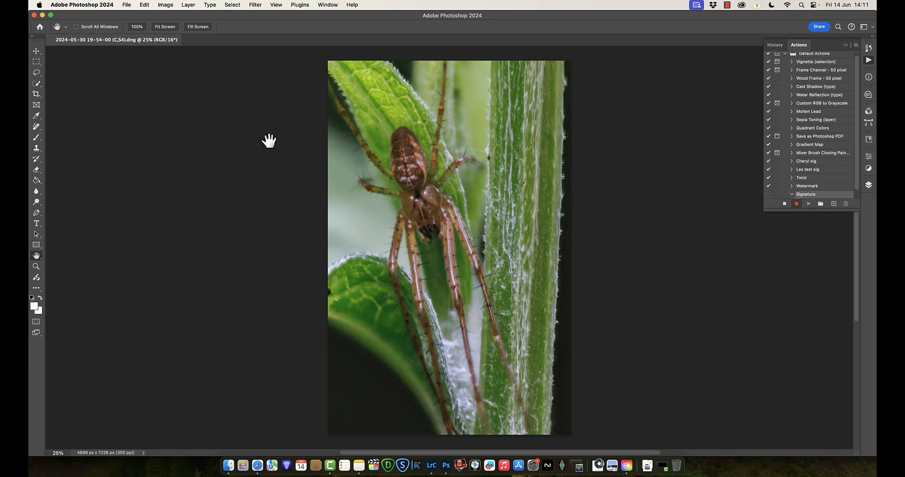
Open Untitled-1.png from DEC23TO24 while the Signature action is recording
click(127, 6)
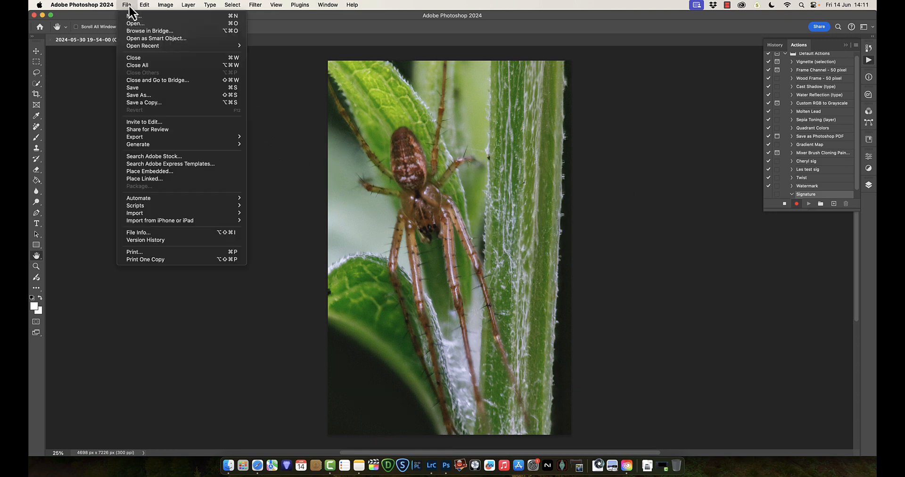
click(136, 24)
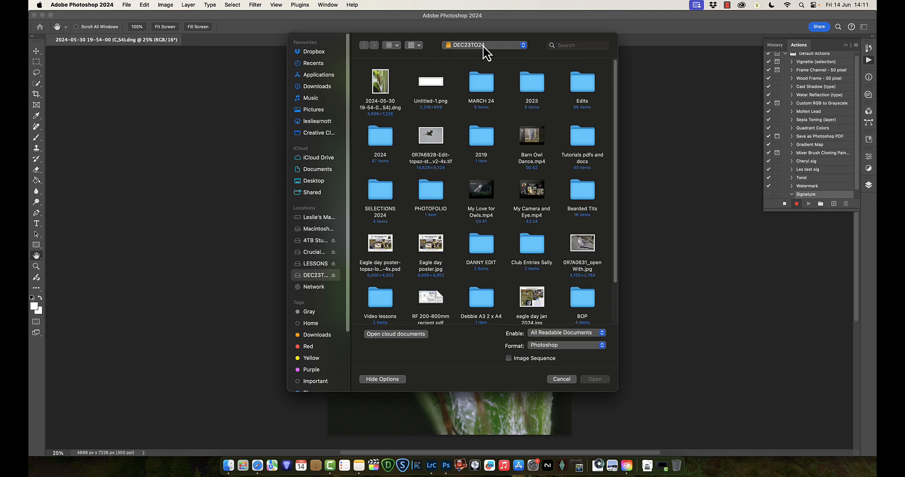
click(308, 263)
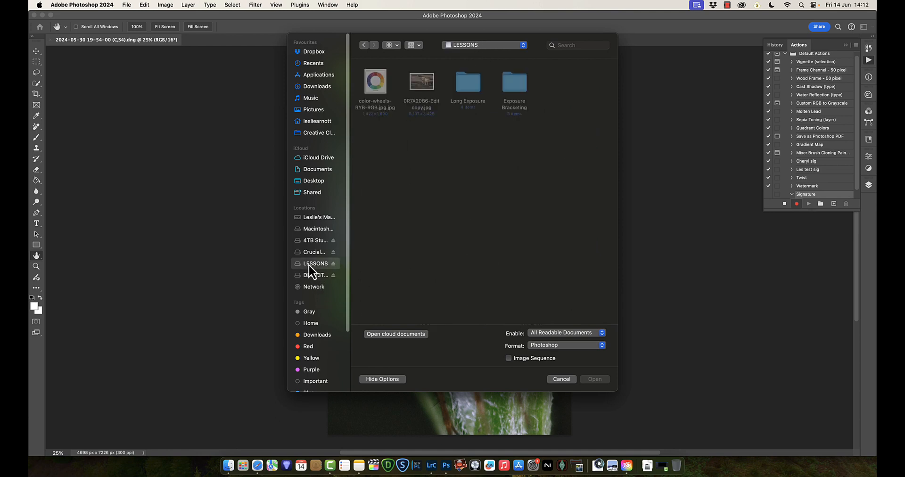
click(305, 278)
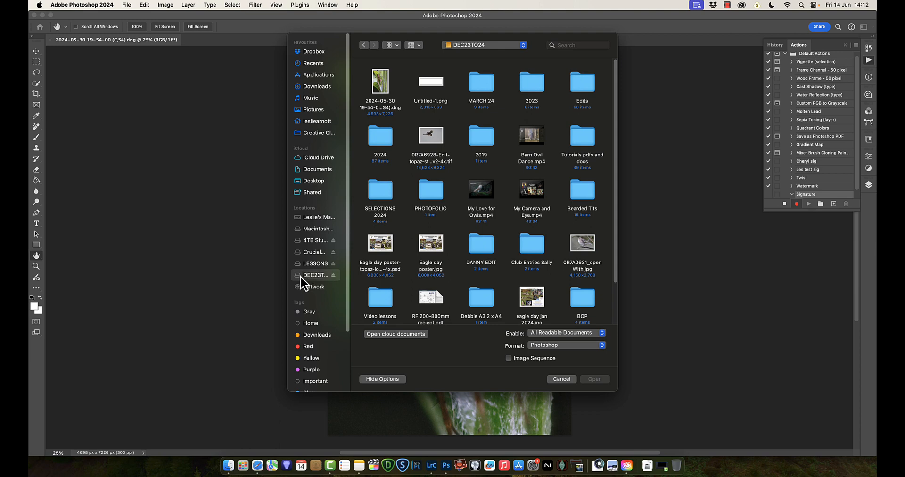
click(434, 89)
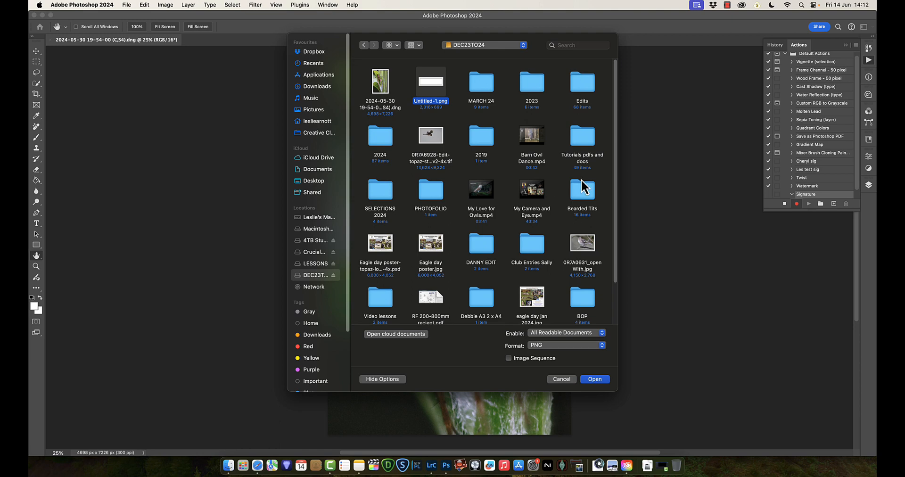
click(594, 379)
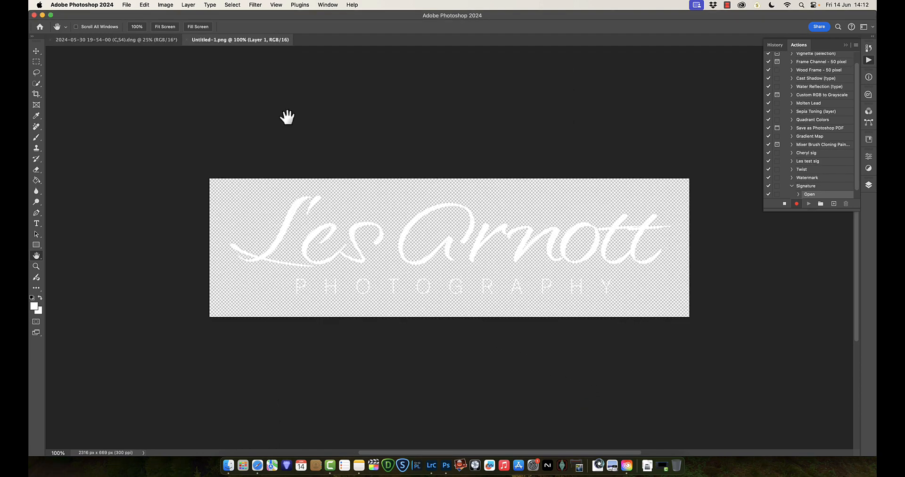
Select and copy the entire signature canvas, and close Untitled-1.png
click(237, 6)
click(236, 14)
click(145, 6)
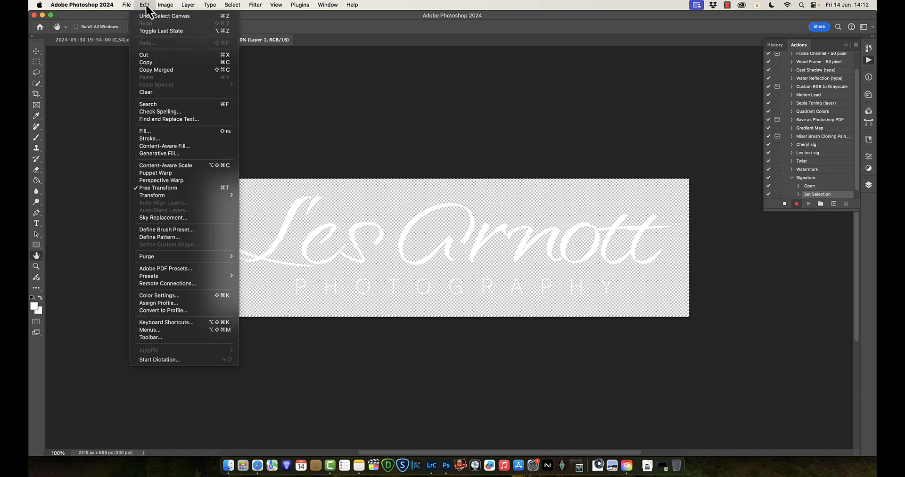
click(157, 62)
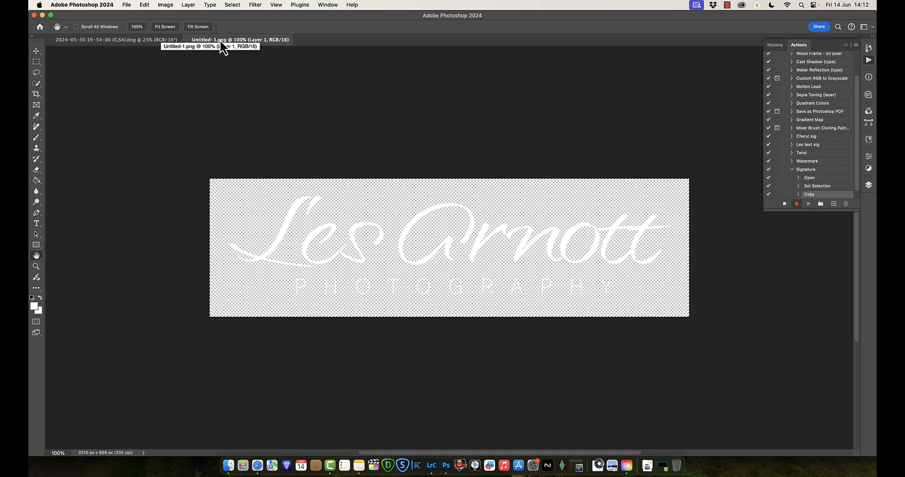
click(187, 40)
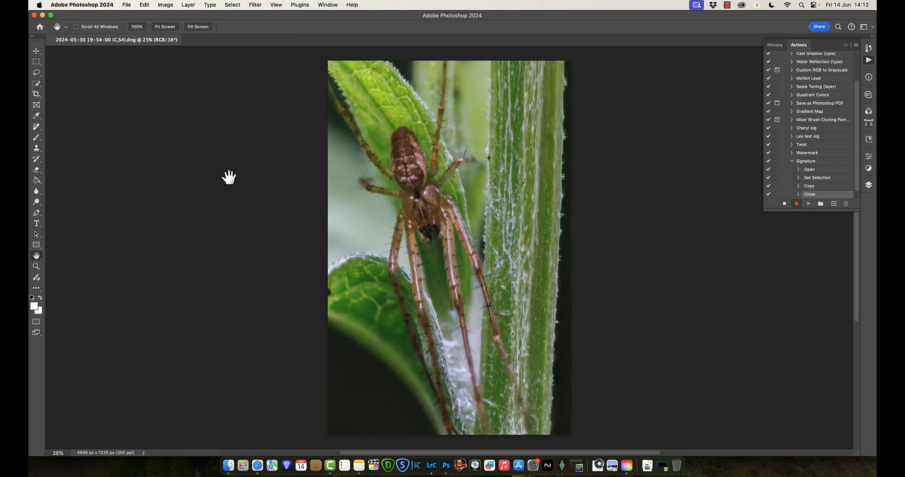
Paste the signature onto the spider photo, accepting the colour profile conversion, and stop recording the Signature action
click(128, 5)
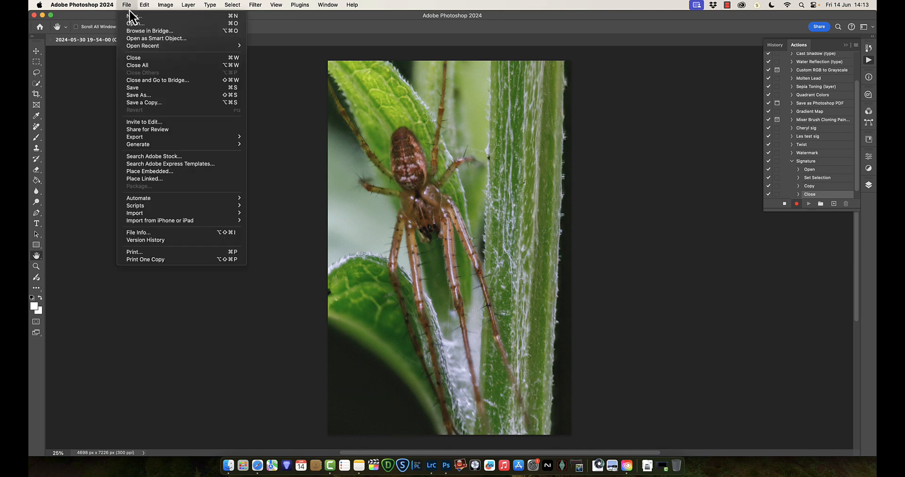
mouse_move(143, 5)
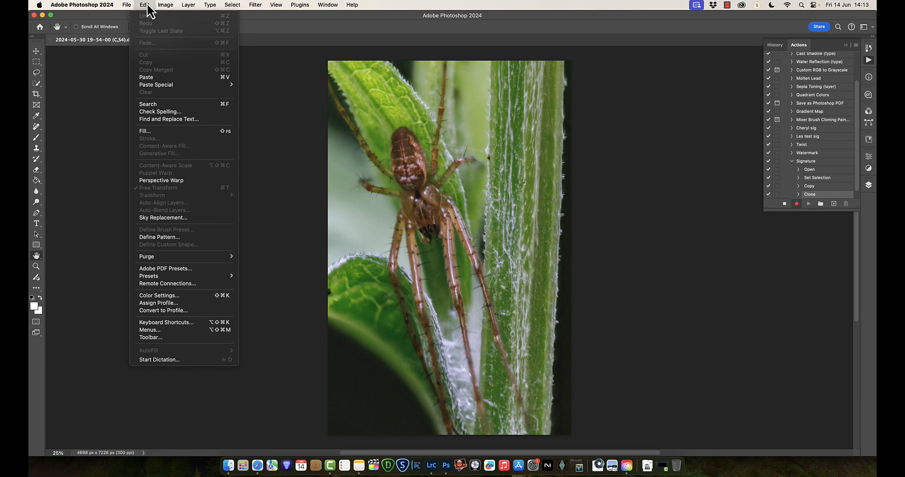
click(158, 77)
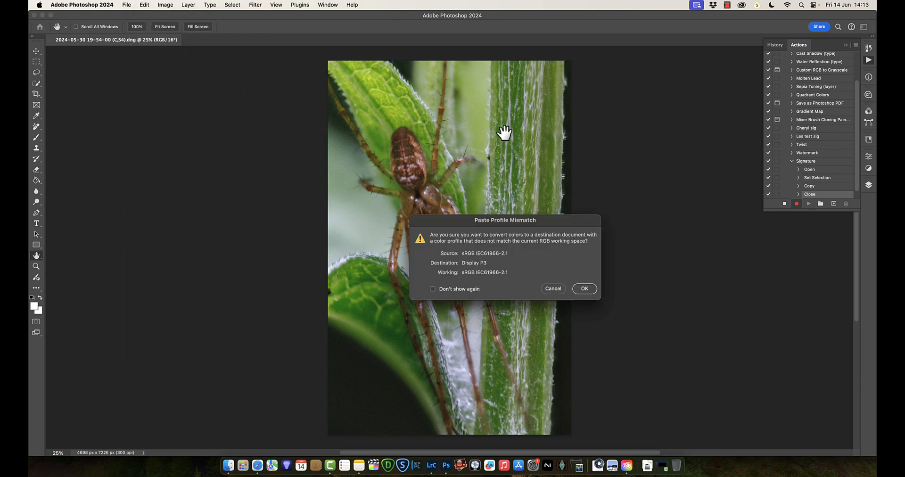
click(583, 288)
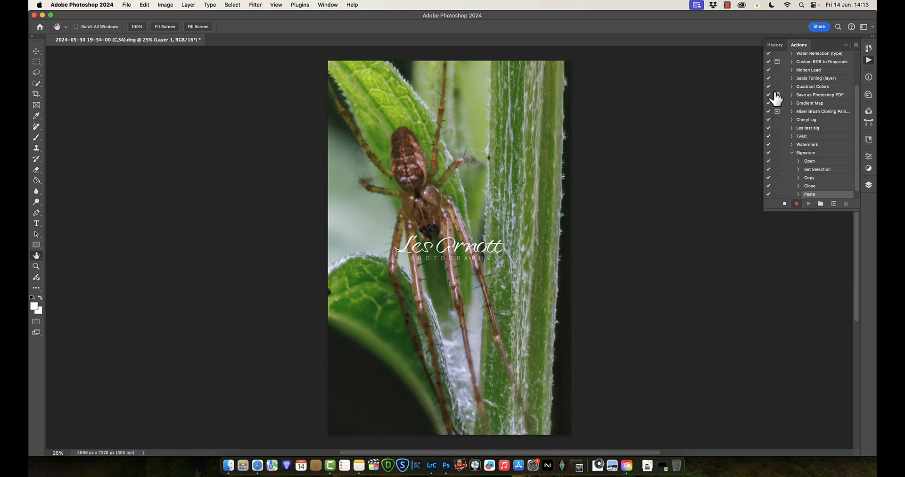
click(784, 204)
click(844, 45)
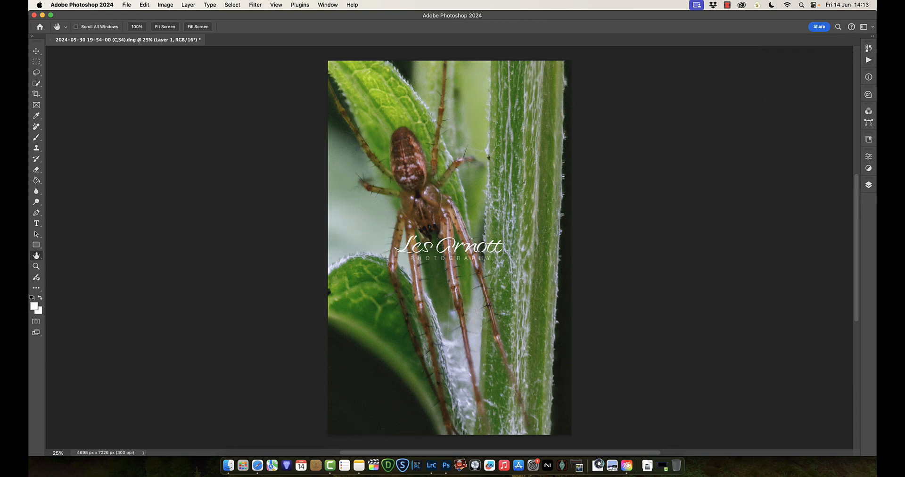
Try placing the pasted signature in the photo's lower-left corner, scaled to 53.45%
click(36, 51)
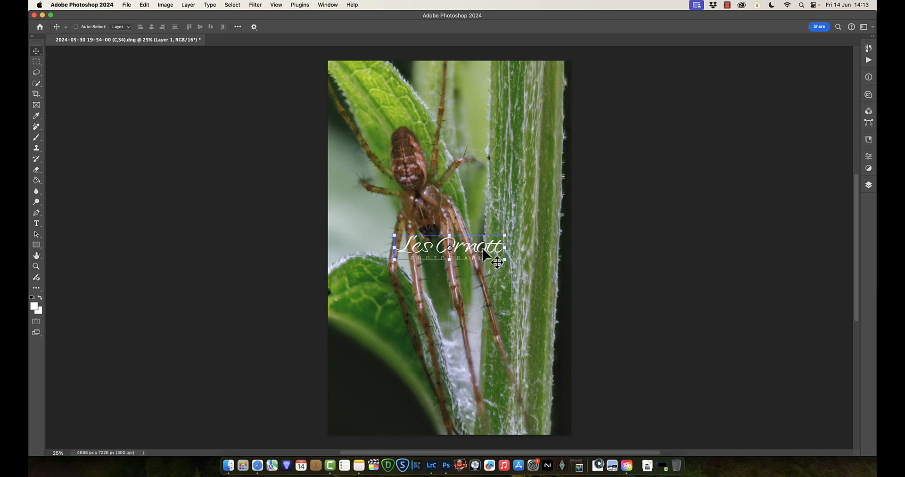
drag(477, 265, 385, 430)
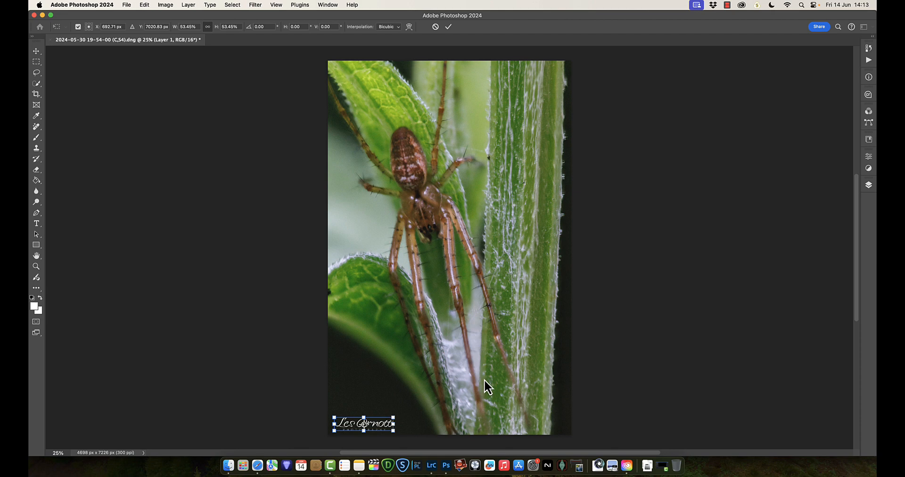
click(435, 27)
Delete the pasted signature layer so that only the Background photo is left
key(Delete)
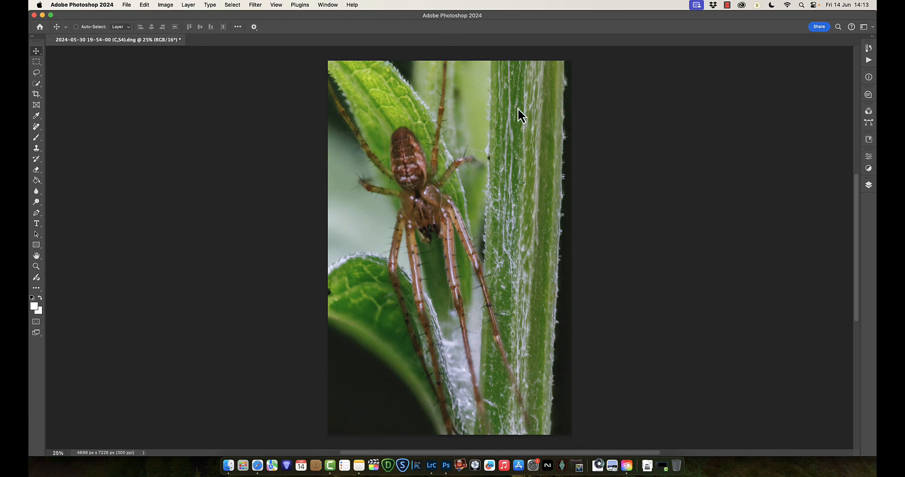
click(864, 186)
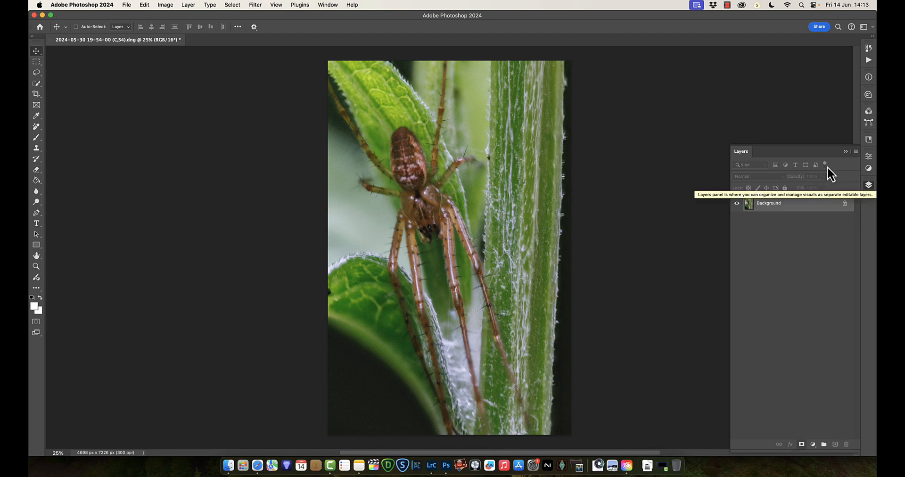
Run the Signature action on the spider photo and accept the paste profile conversion, suppressing that warning for future pastes
click(869, 60)
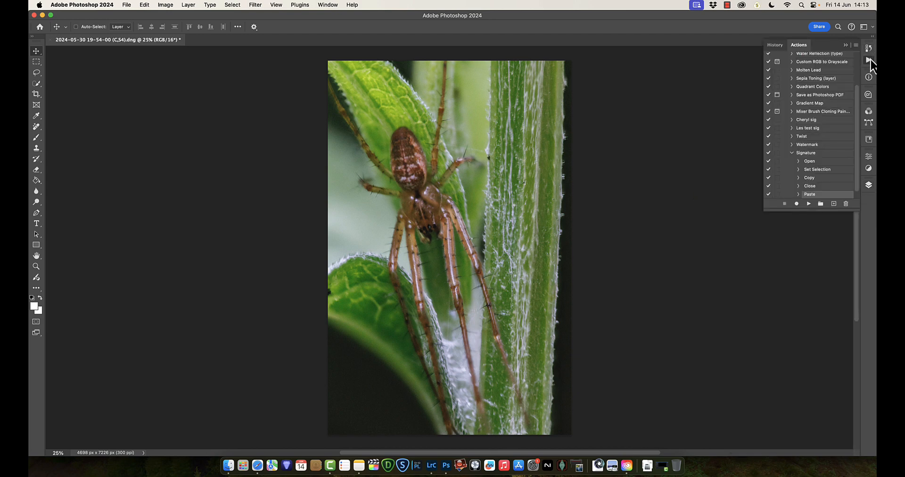
click(809, 154)
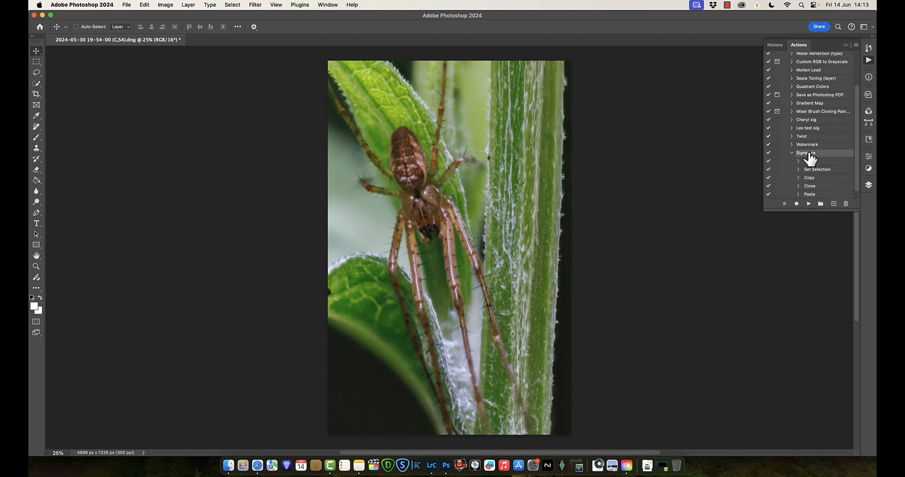
click(809, 204)
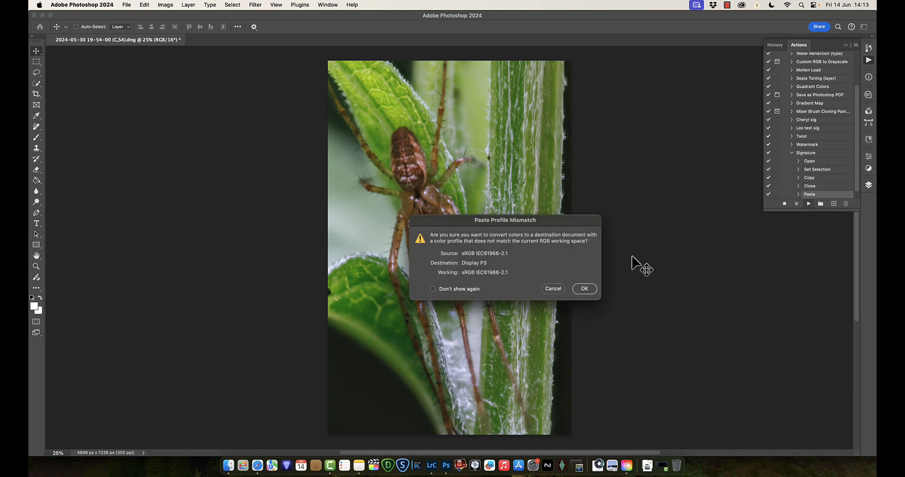
click(432, 289)
click(583, 288)
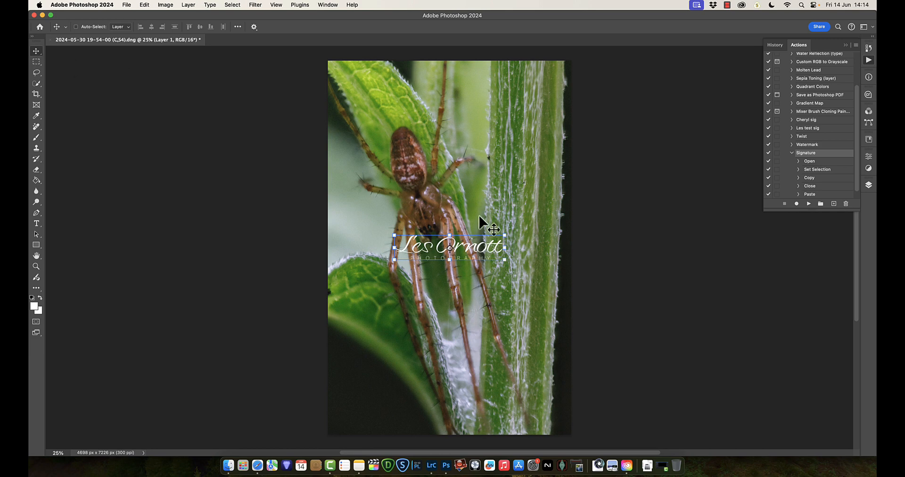
Place the pasted signature in the photo's lower-left corner, scaled to 48.26%
mouse_move(481, 251)
mouse_down()
mouse_move(420, 348)
mouse_move(429, 415)
mouse_move(427, 405)
mouse_move(377, 424)
mouse_up()
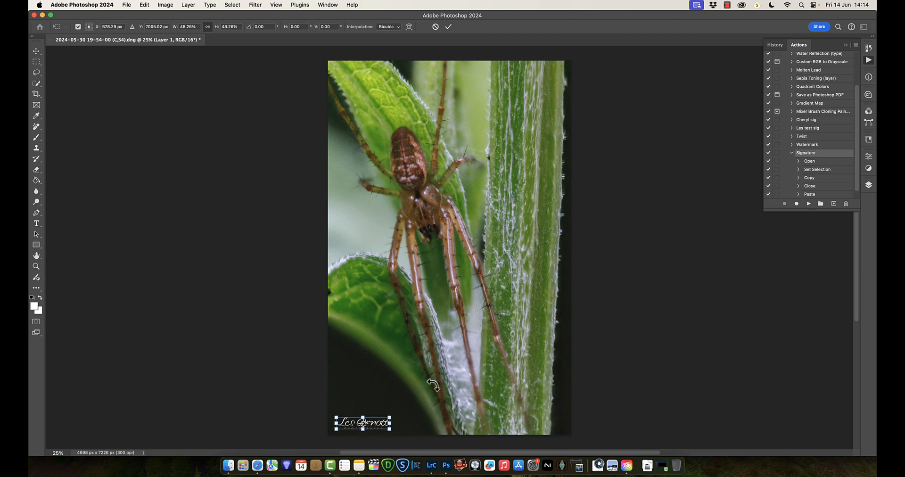
key(Return)
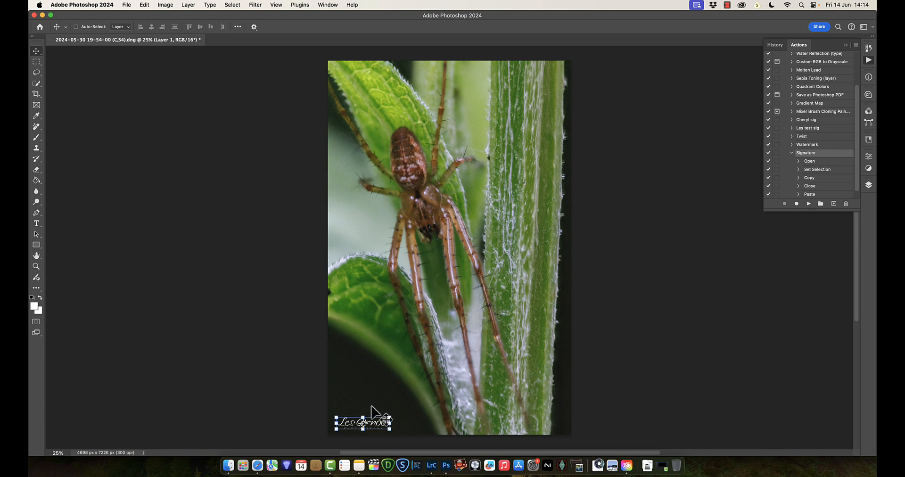
Move the signature onto the pale area at the photo's left edge and invert its colour to black
mouse_move(372, 423)
mouse_down()
mouse_move(375, 253)
mouse_move(364, 226)
mouse_move(369, 233)
mouse_up()
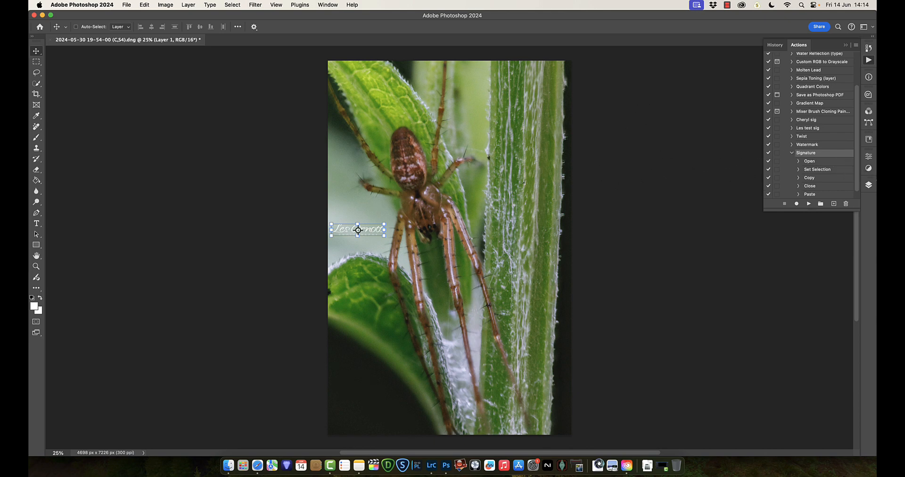
click(868, 185)
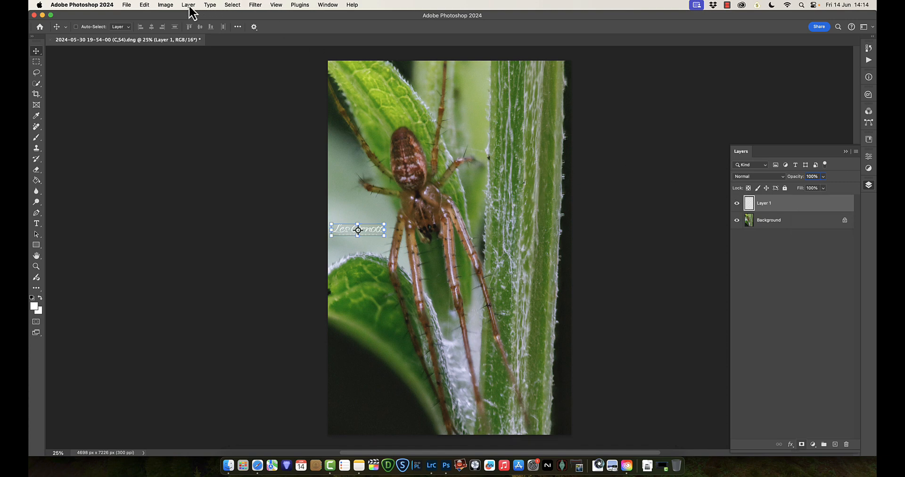
click(162, 9)
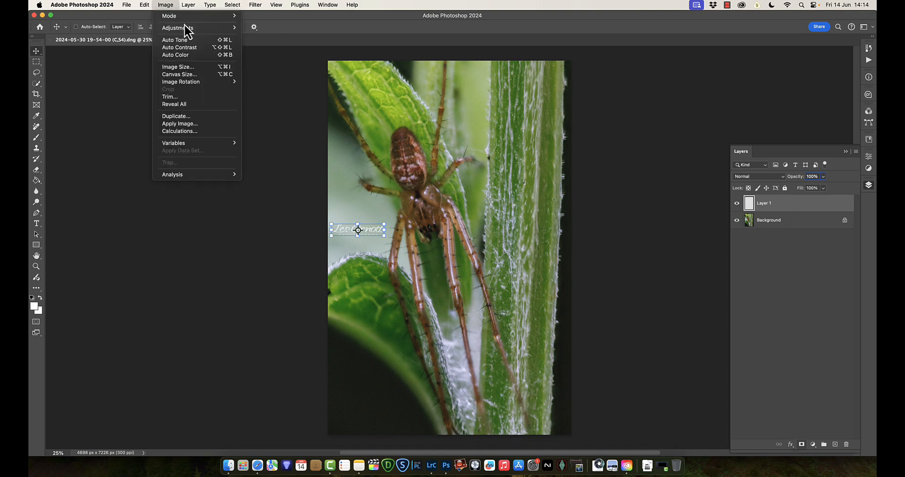
mouse_move(183, 34)
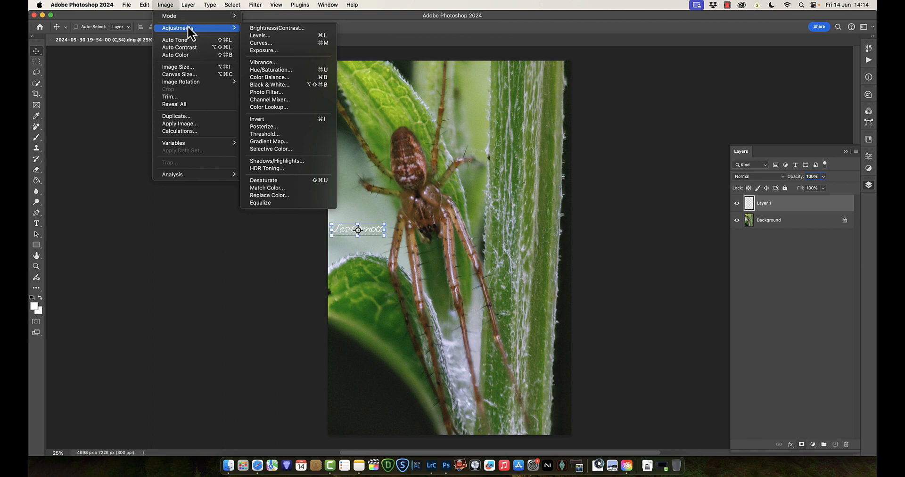
click(321, 120)
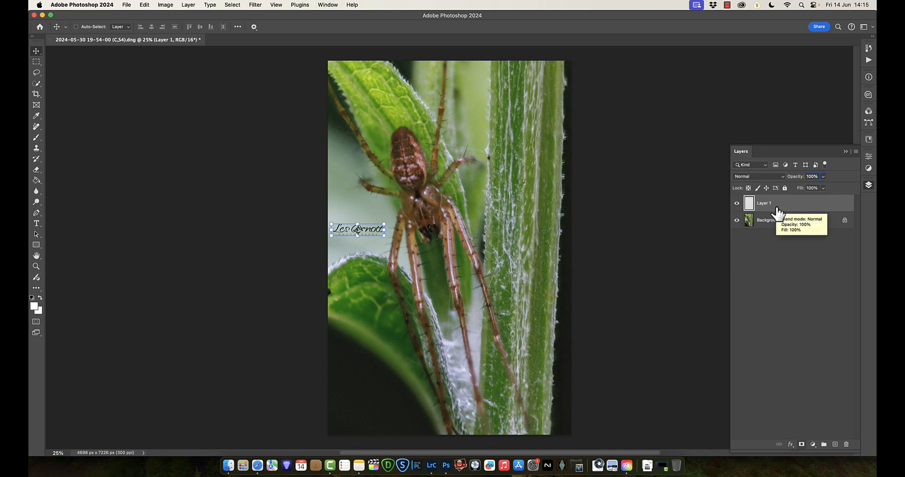
Load the signature's outline from Layer 1 as a selection and hide Layer 1
super+click(747, 204)
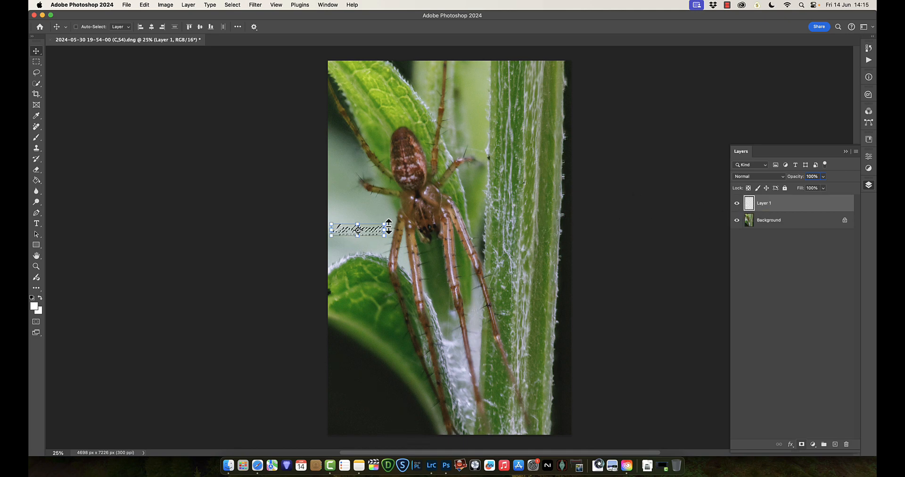
click(35, 266)
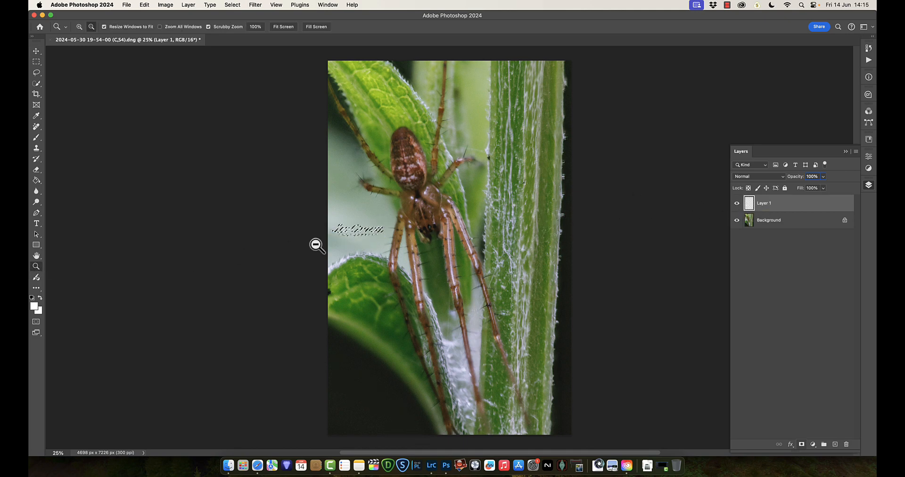
drag(363, 232, 410, 249)
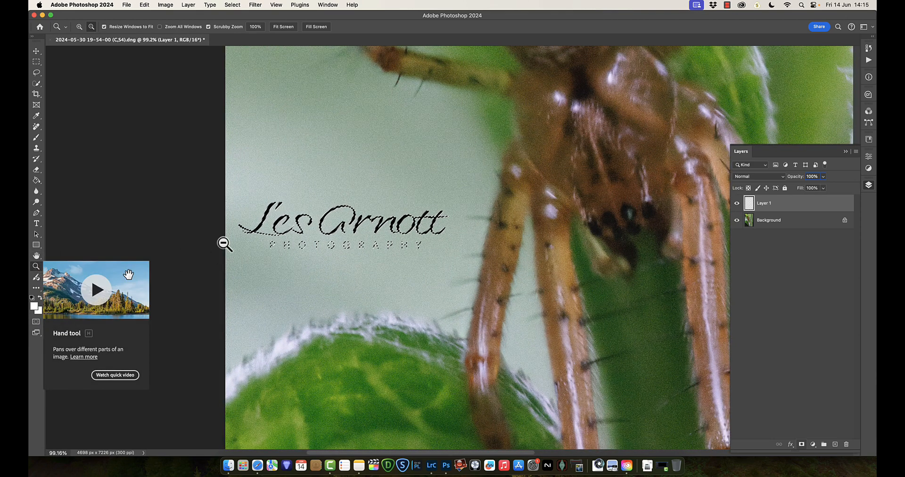
click(736, 204)
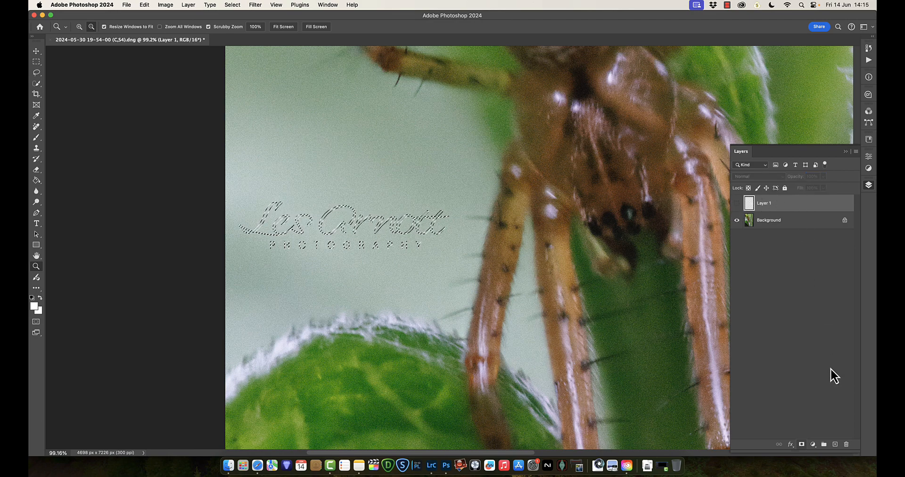
Add a new layer above the hidden signature and set the foreground colour to red #df5555
click(835, 444)
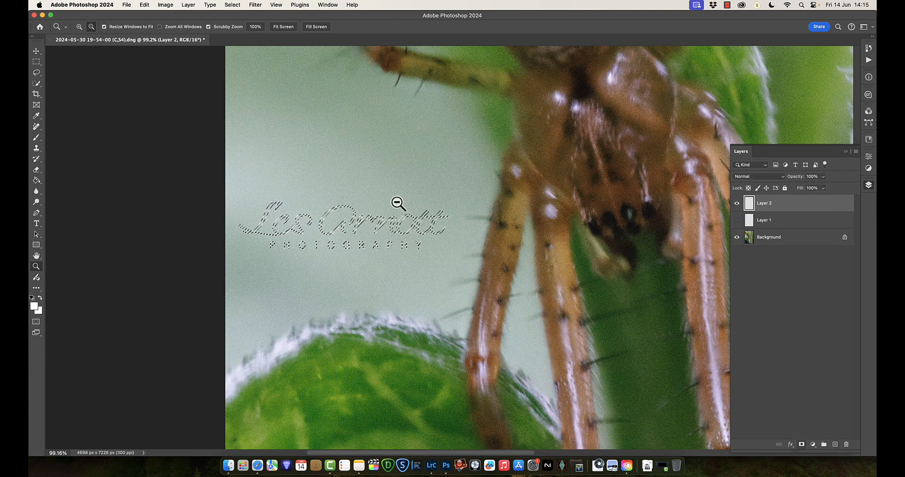
click(34, 306)
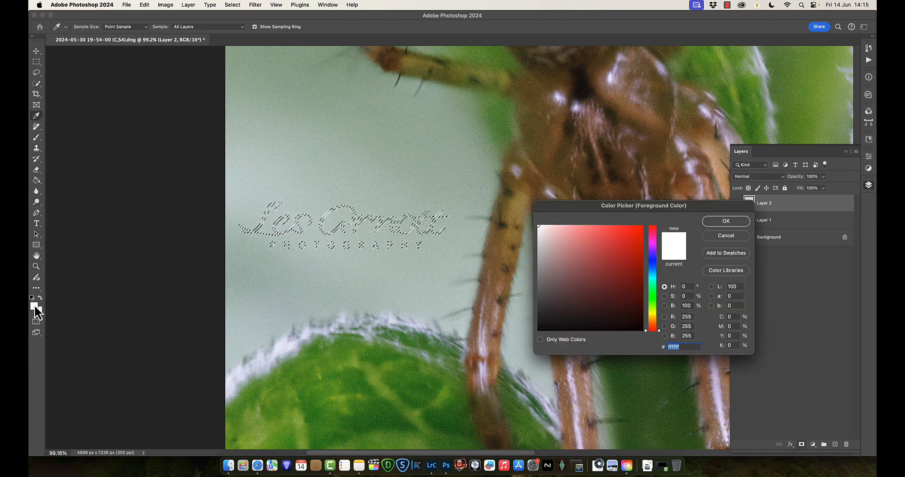
click(603, 239)
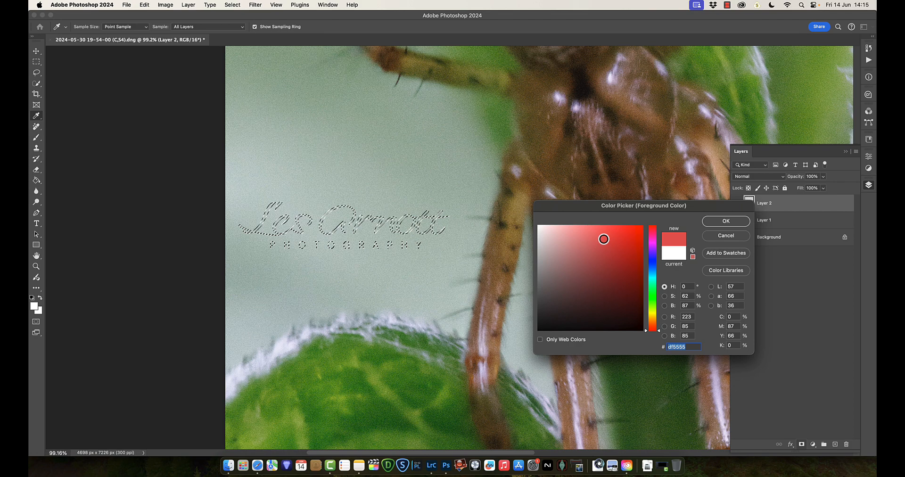
click(727, 221)
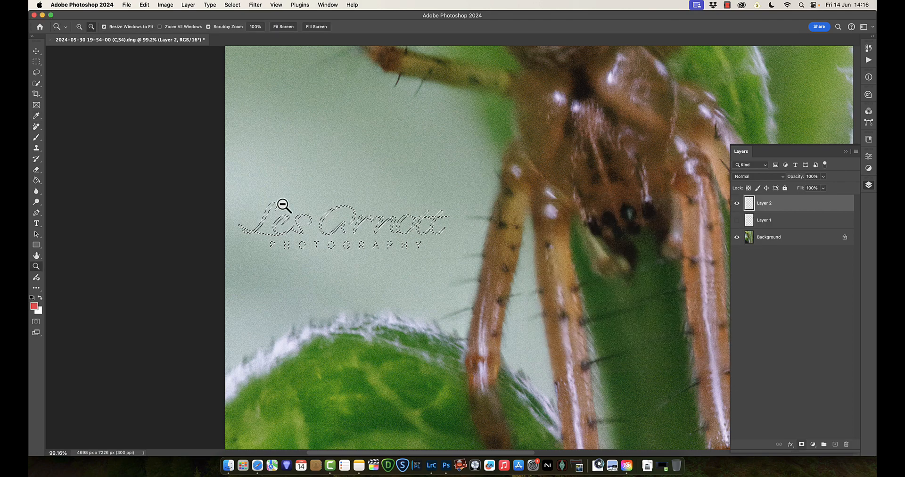
Brush the red colour across the whole signature selection on the new layer and clear the selection
click(37, 137)
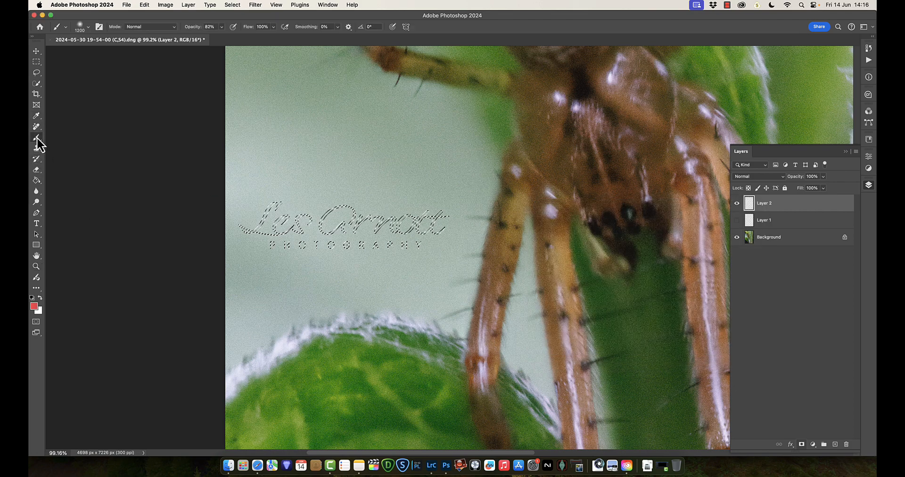
drag(278, 222, 411, 228)
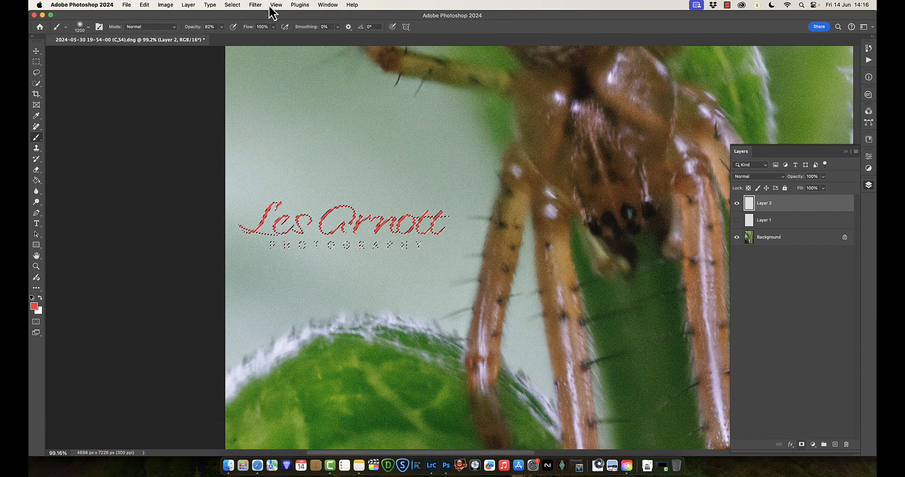
click(232, 5)
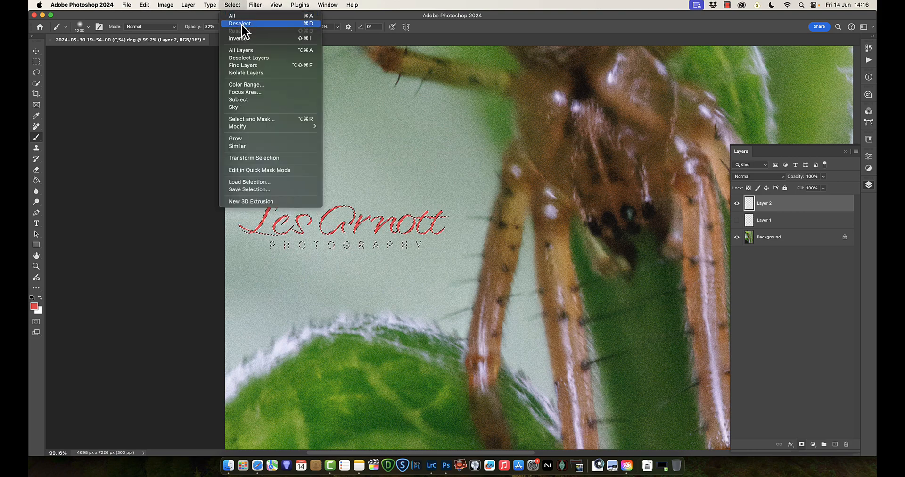
click(241, 24)
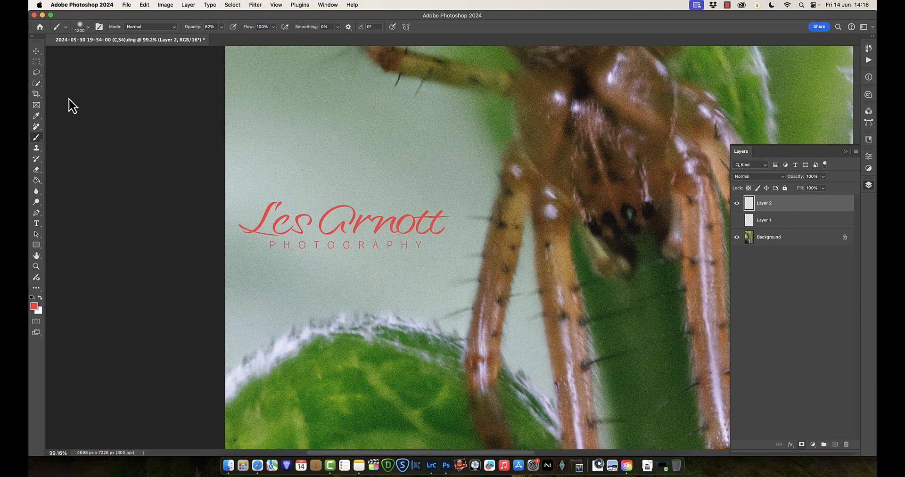
Move the red signature slightly up and to the right, and delete its layer
click(36, 51)
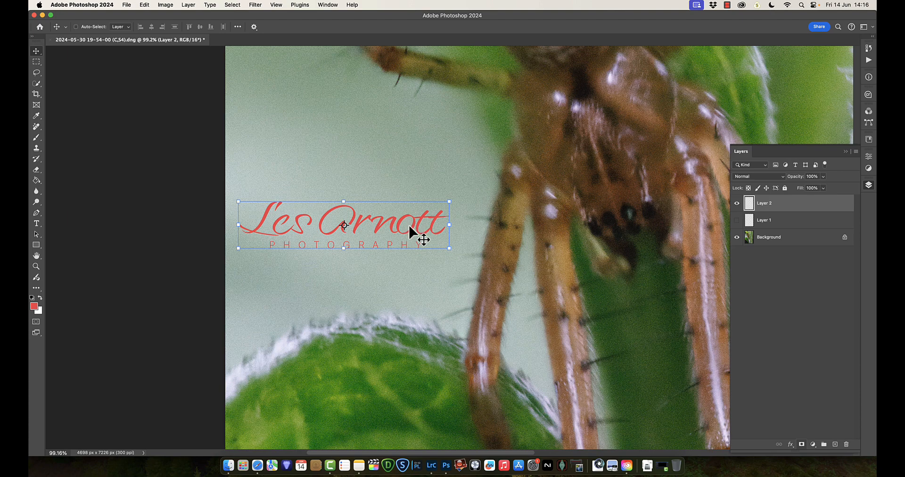
drag(408, 223, 428, 213)
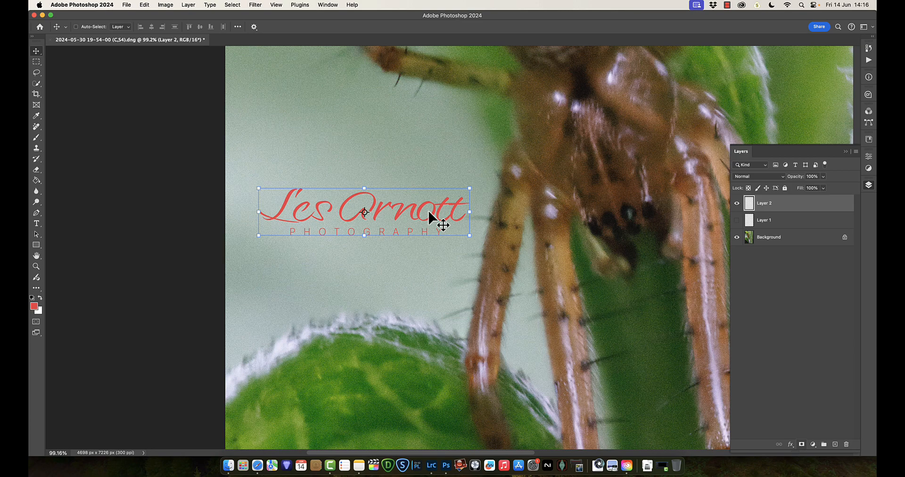
key(Delete)
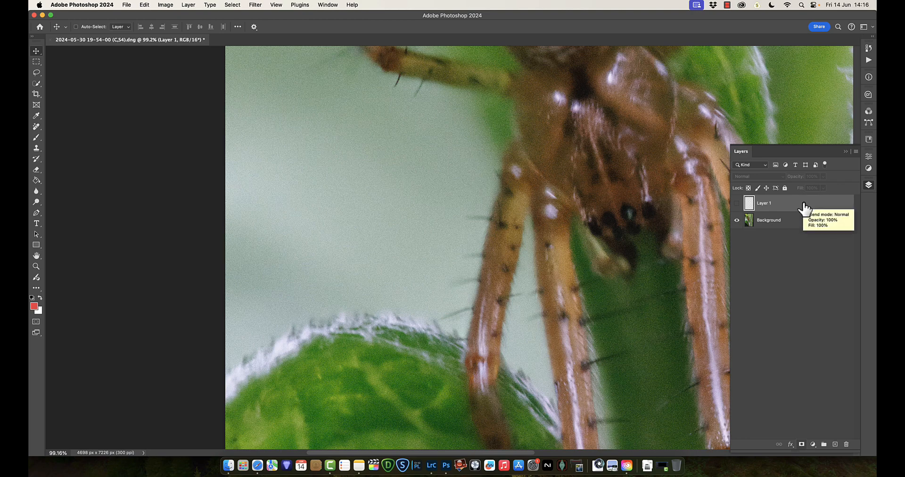
double_click(37, 255)
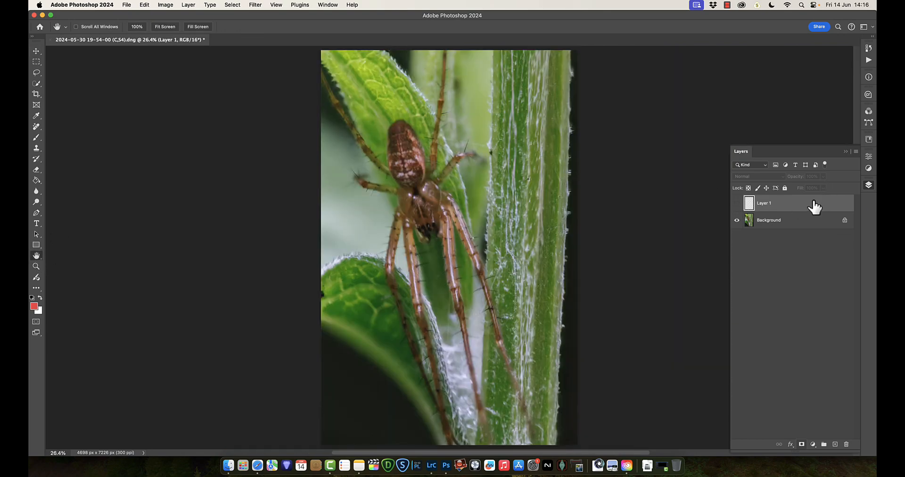
click(728, 6)
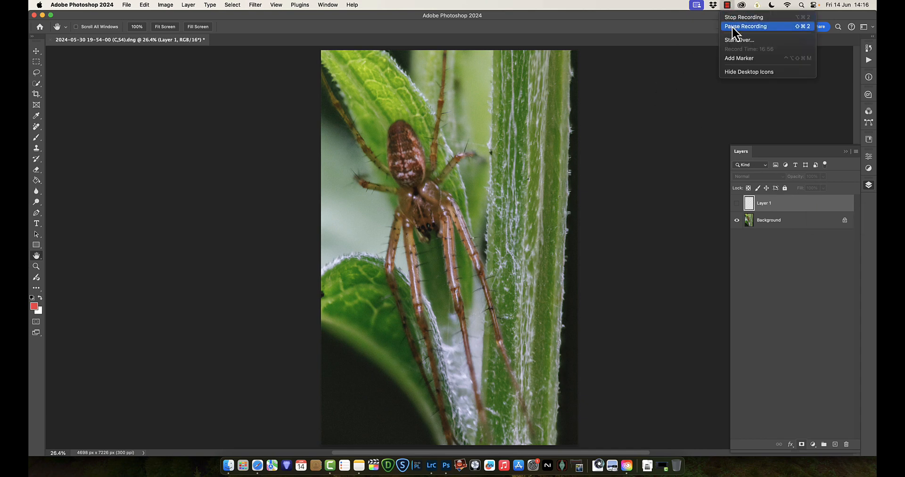